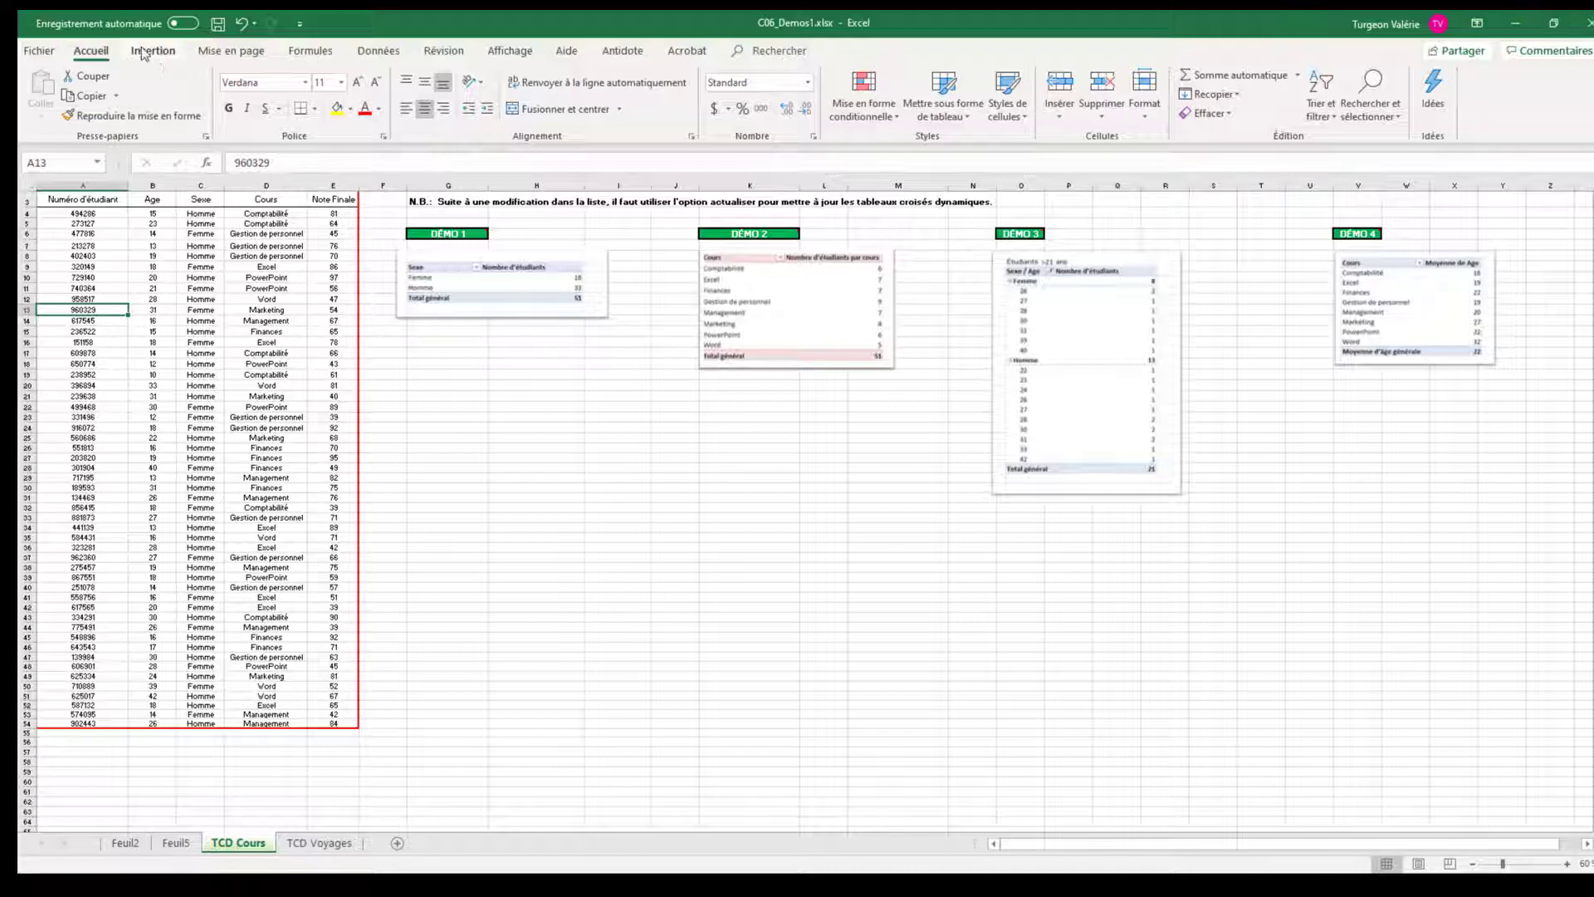
Create a pivot table on a new worksheet from the student list on the TCD Cours sheet
left_click(149, 51)
left_click(58, 93)
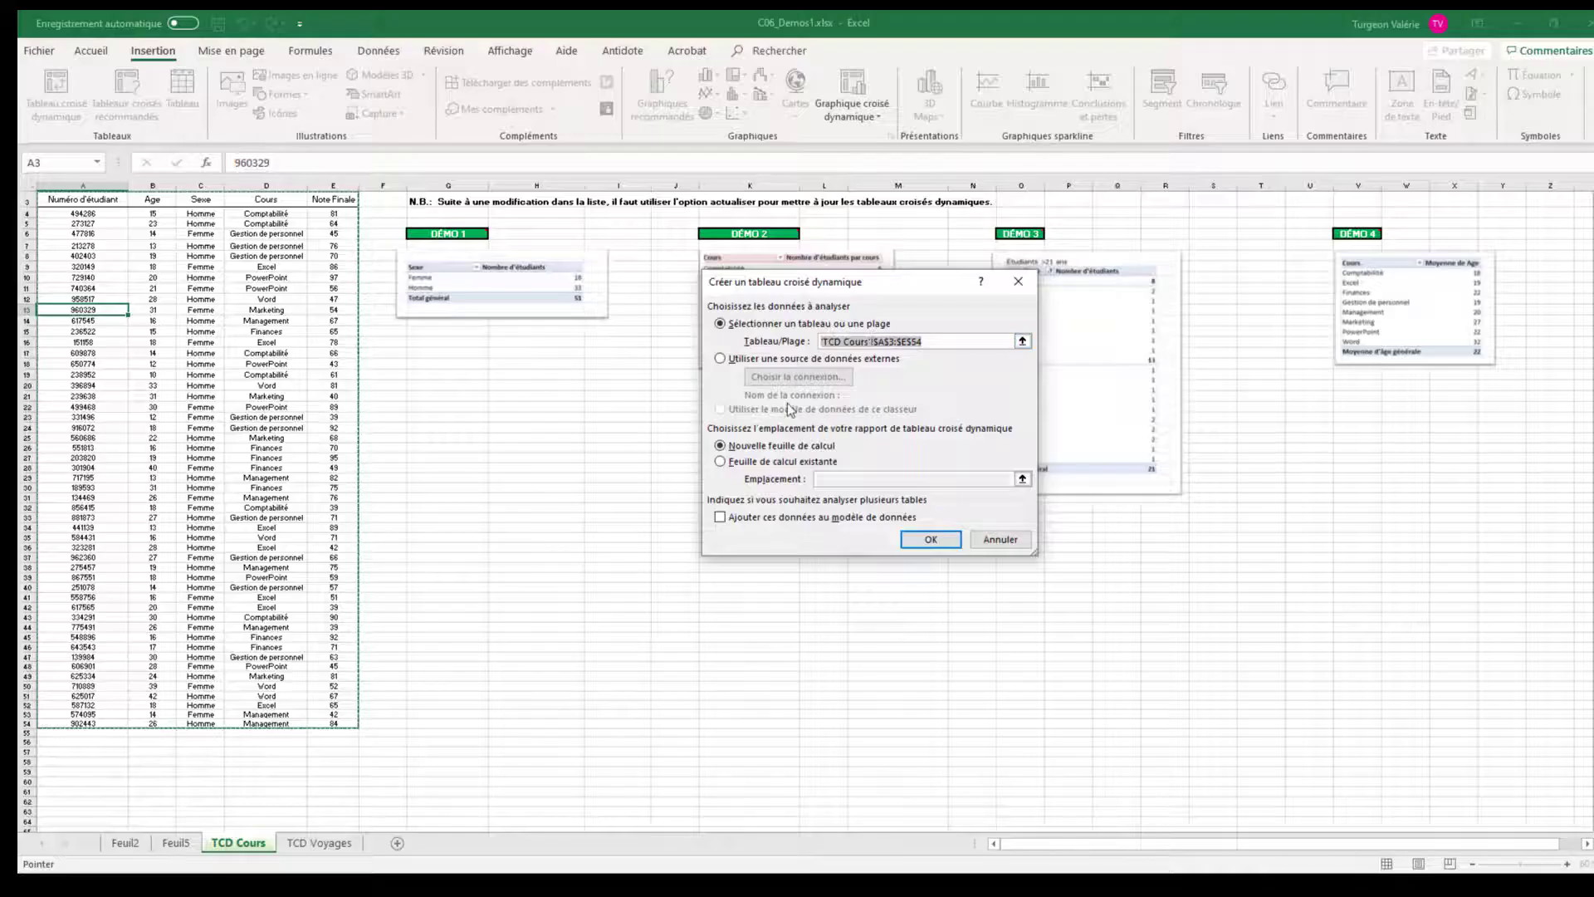
left_click(927, 541)
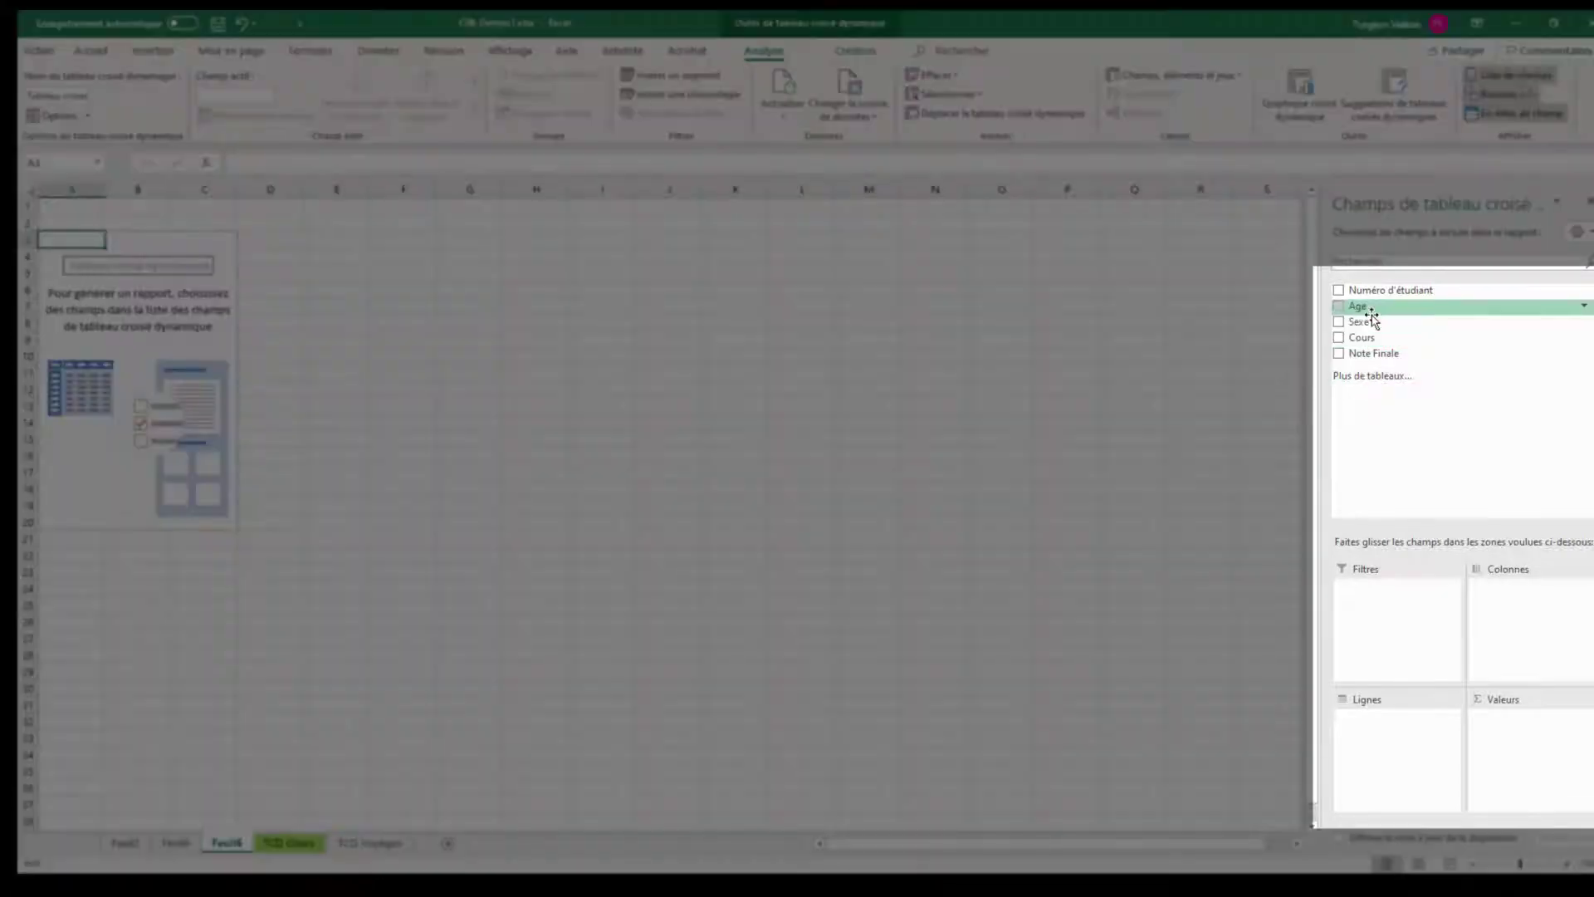
Place Sexe and Age as nested row fields and Numéro d'étudiant as the value field of the pivot table
left_click_drag(1368, 321, 1390, 714)
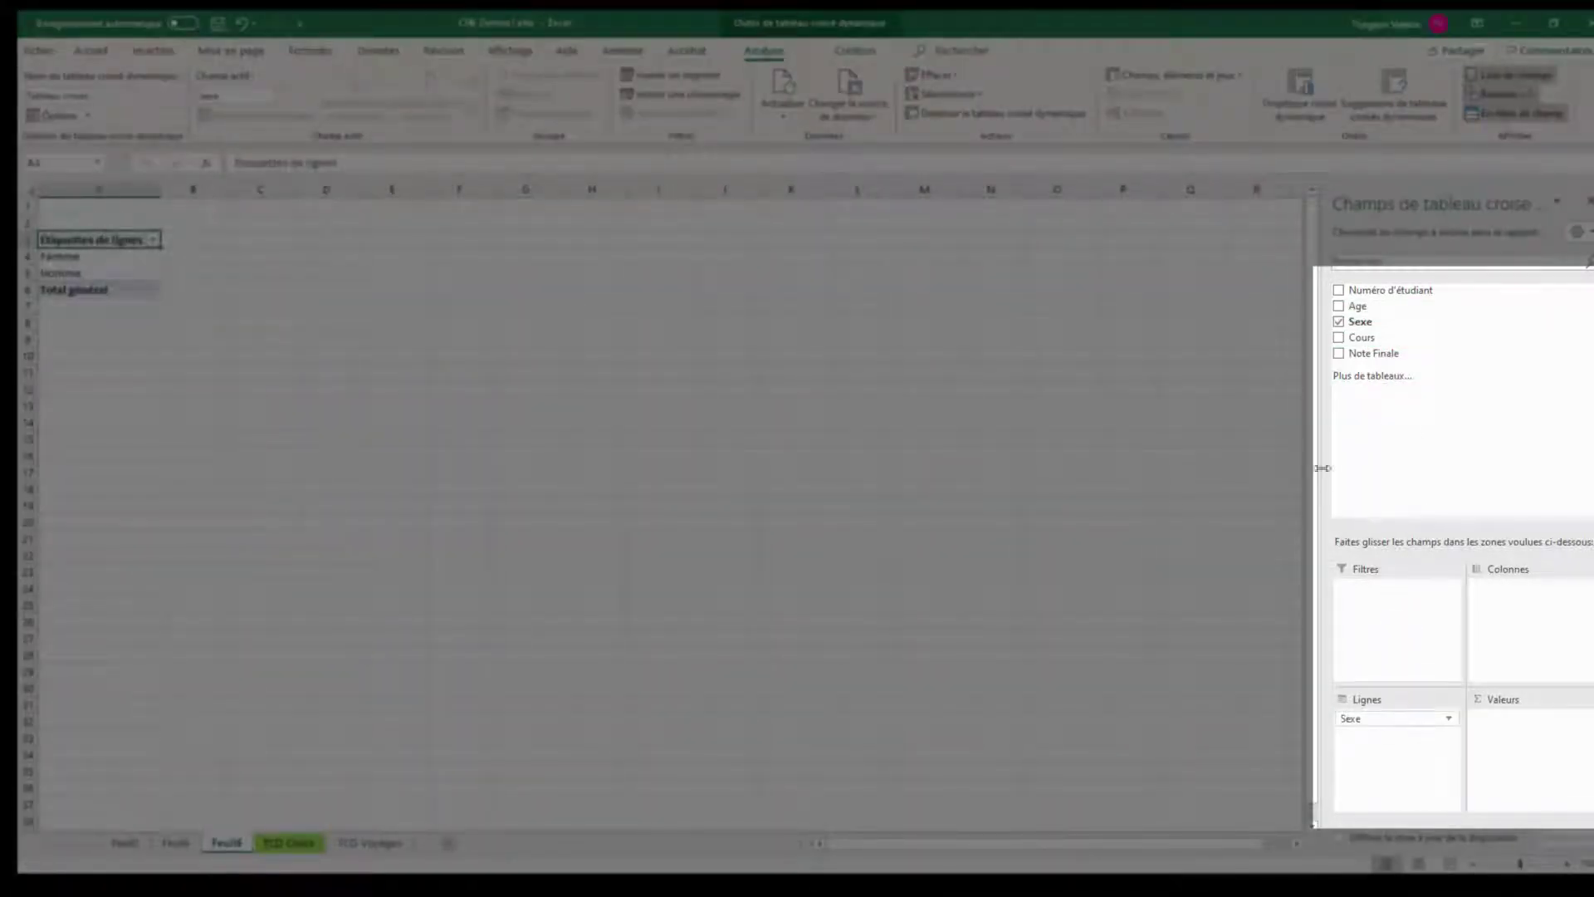
left_click_drag(1356, 308, 1395, 741)
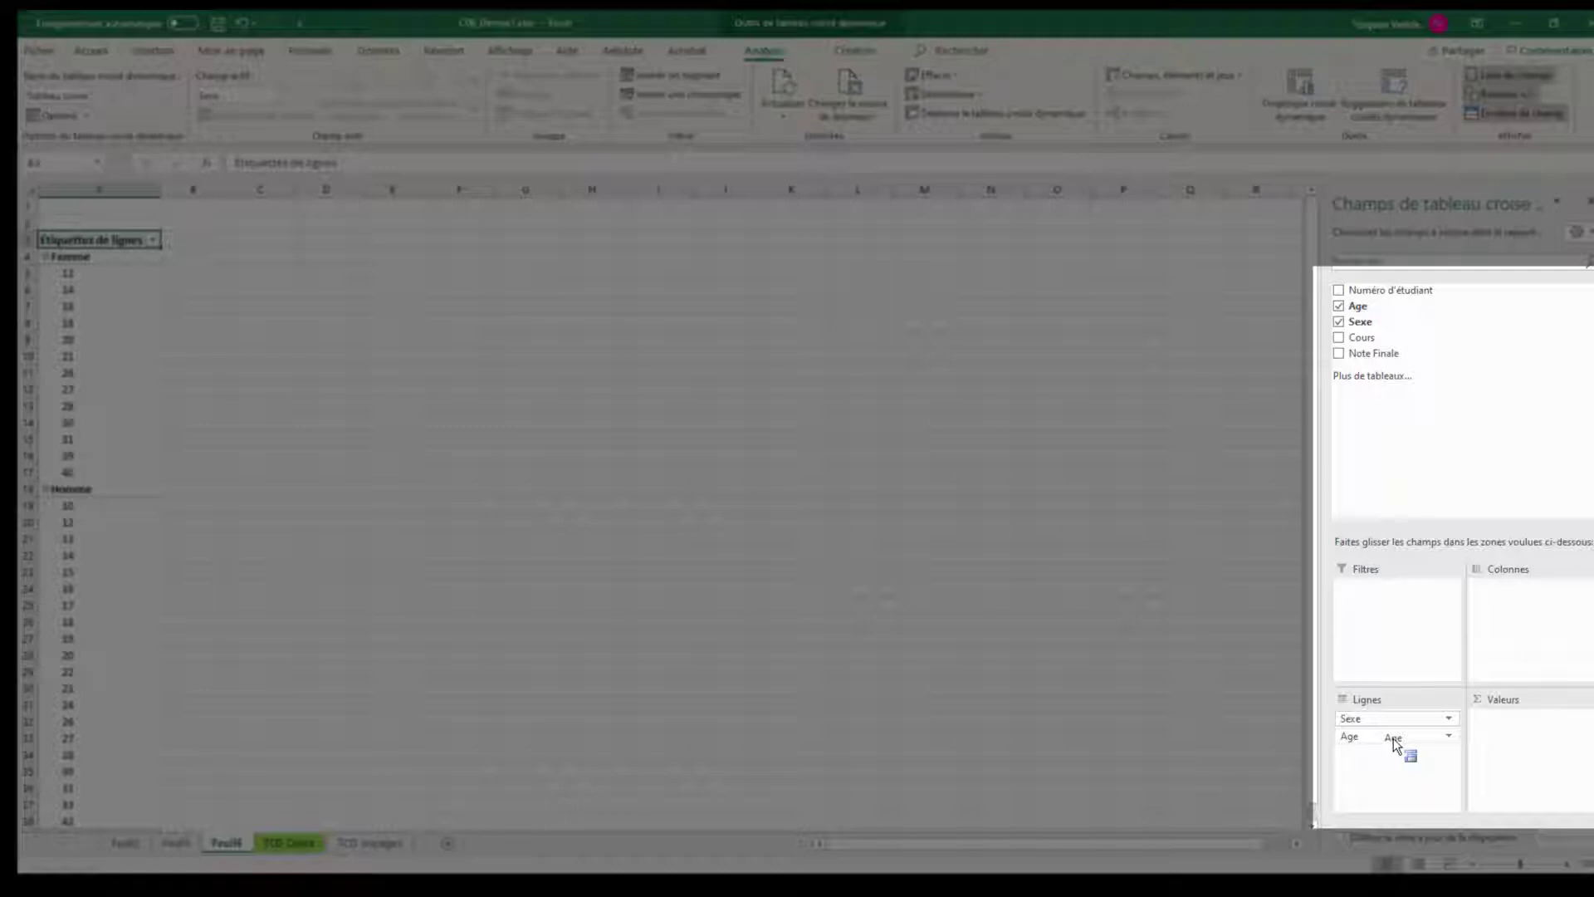
left_click_drag(1395, 742, 1395, 742)
left_click_drag(1397, 292, 1524, 735)
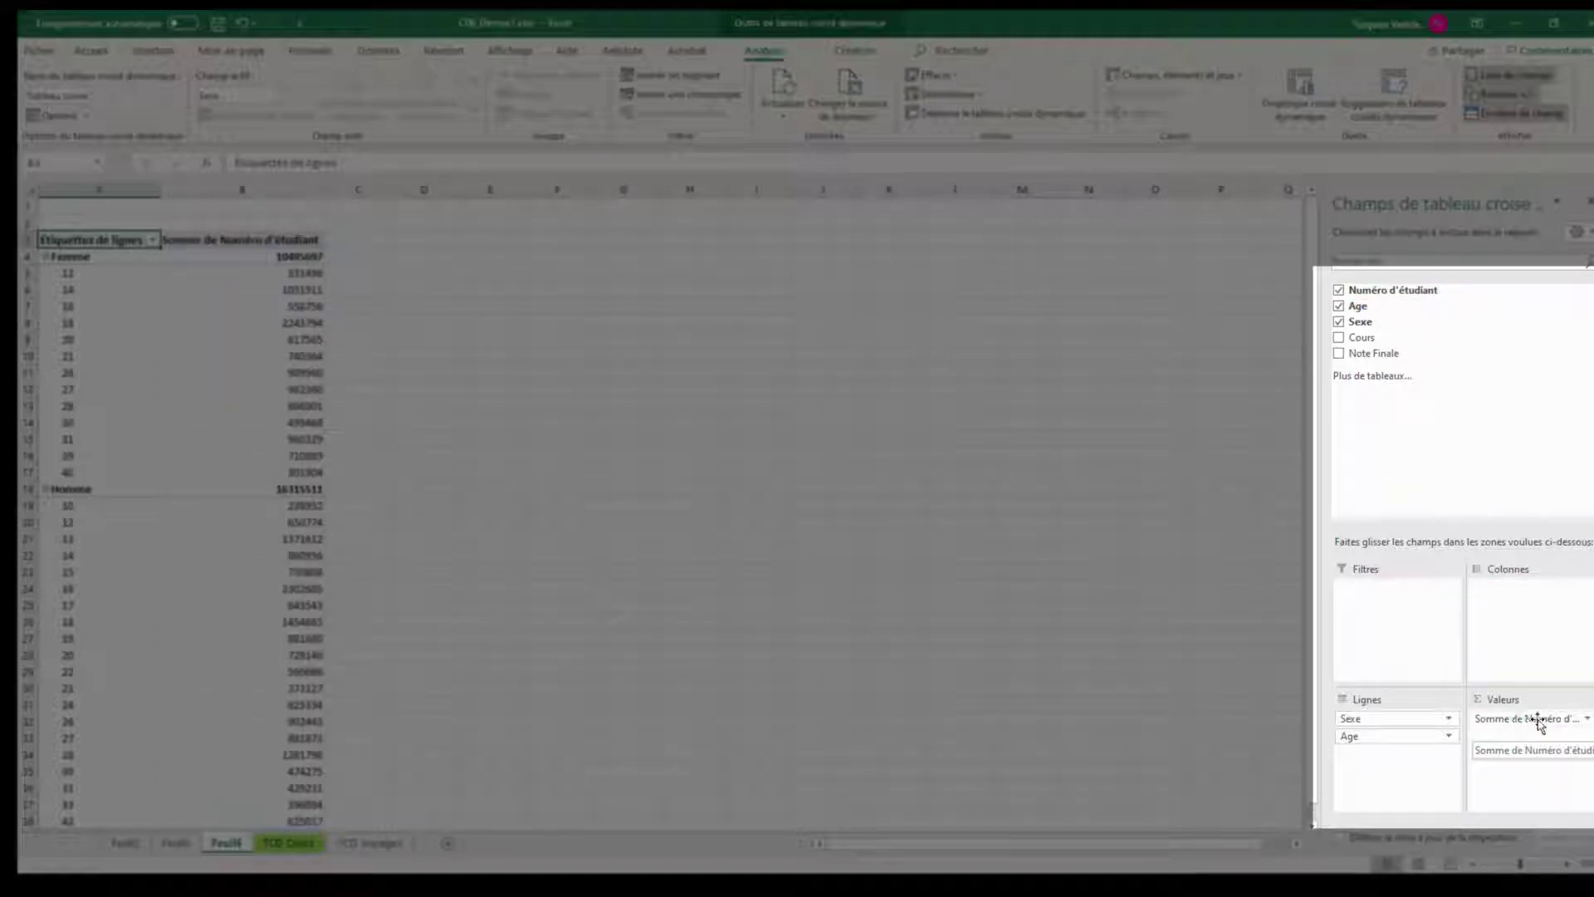
Summarize the Numéro d'étudiant value field by Nombre and give it the custom name Nombre d'étudiant
left_click(1553, 718)
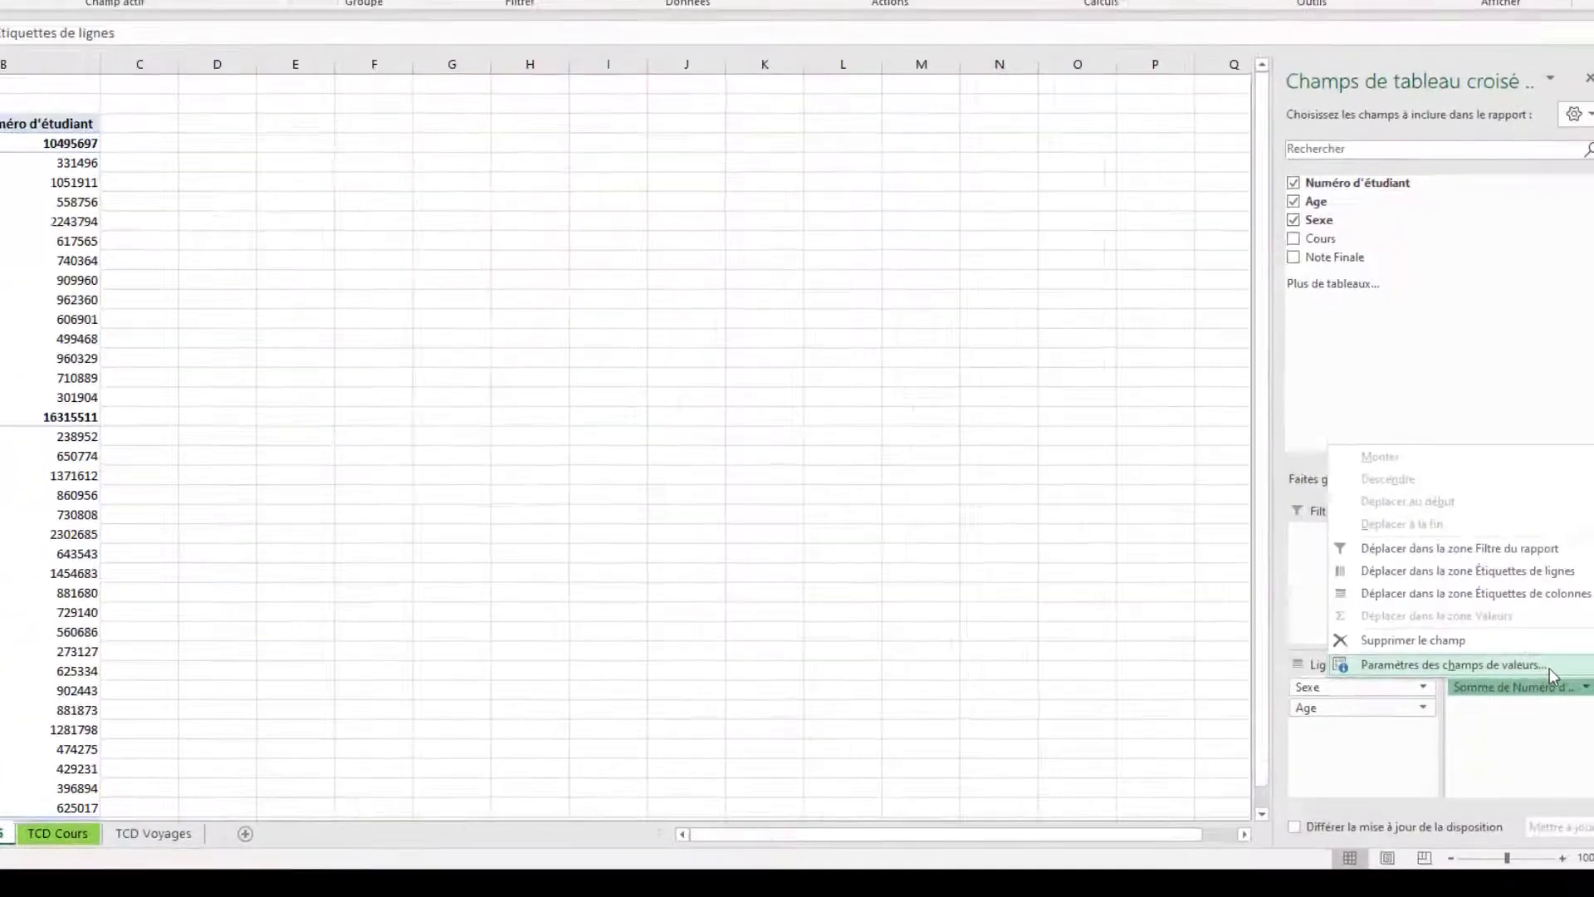
left_click(1544, 700)
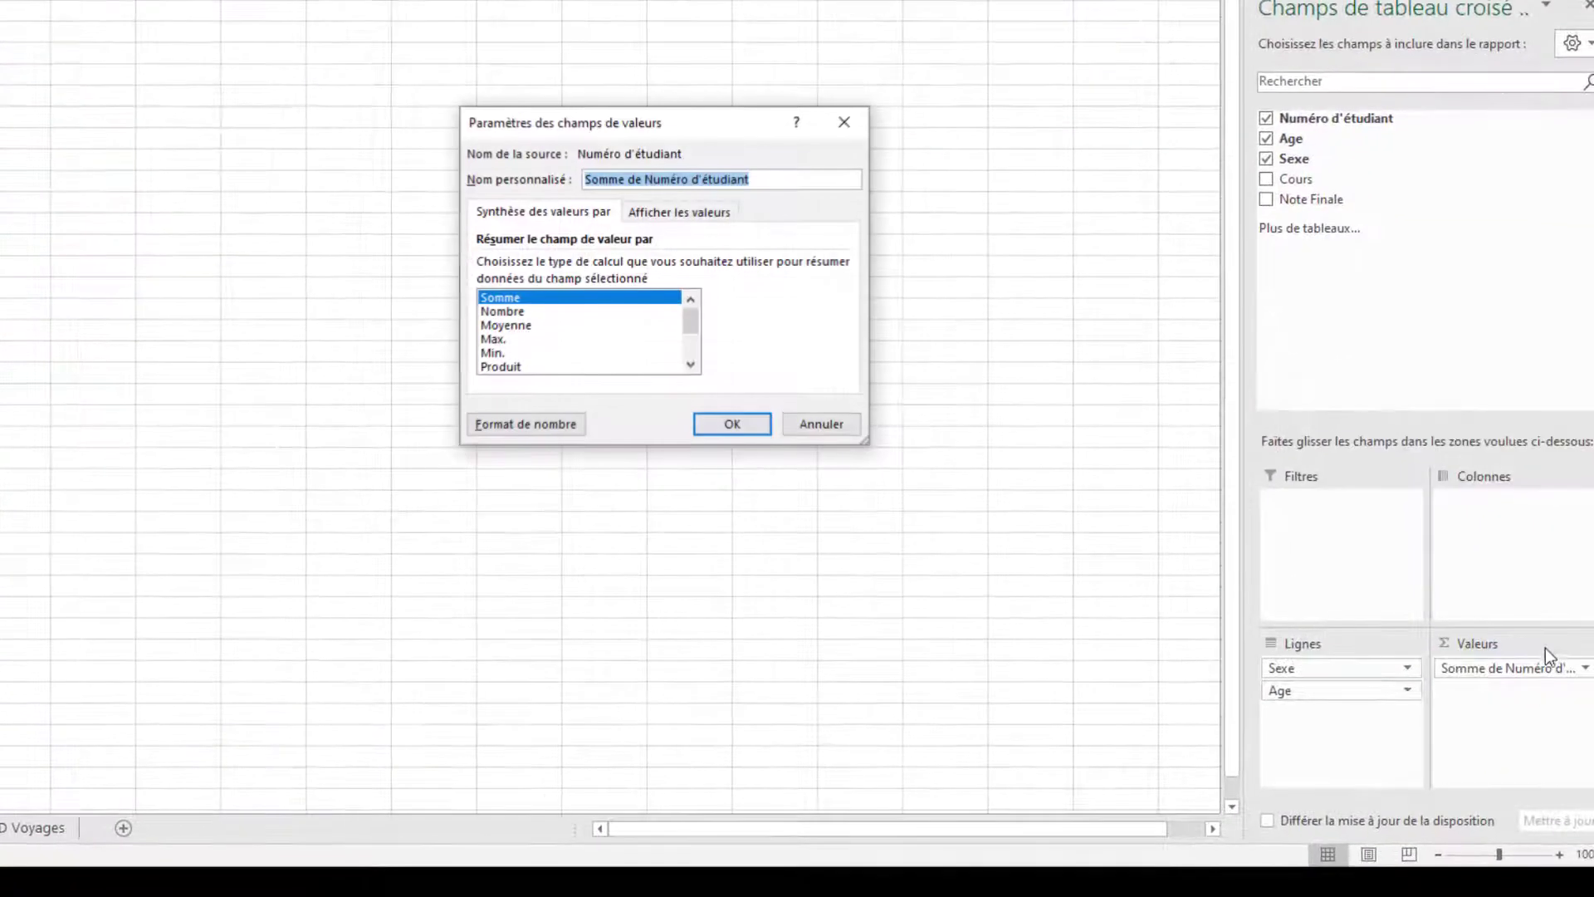
left_click(502, 313)
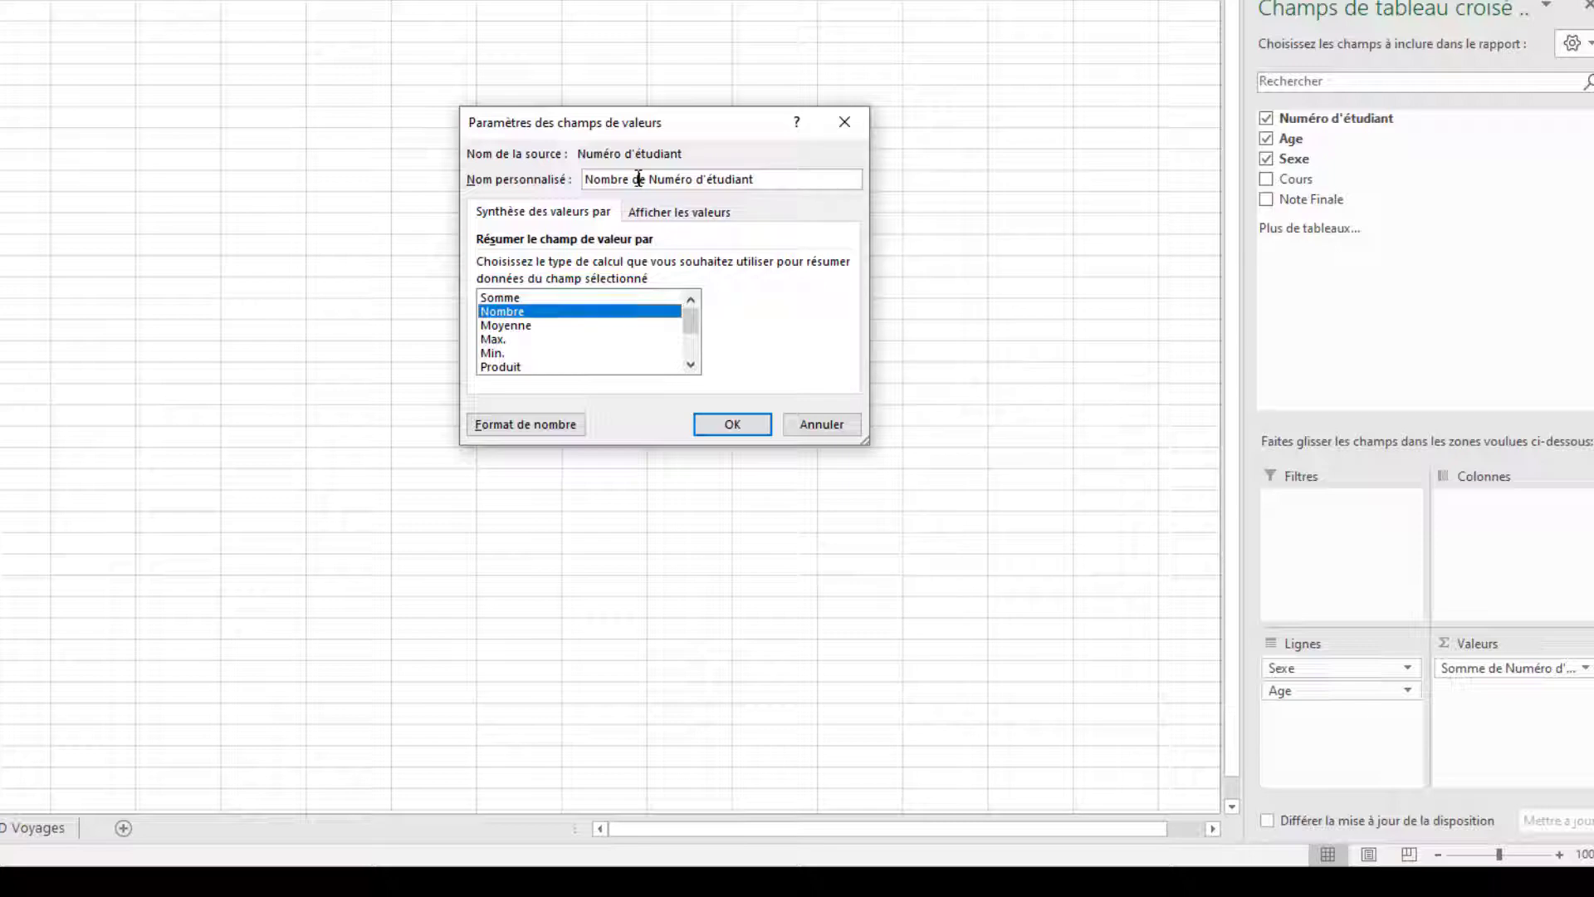
left_click_drag(638, 178, 699, 181)
key("BackSpace")
key("BackSpace")
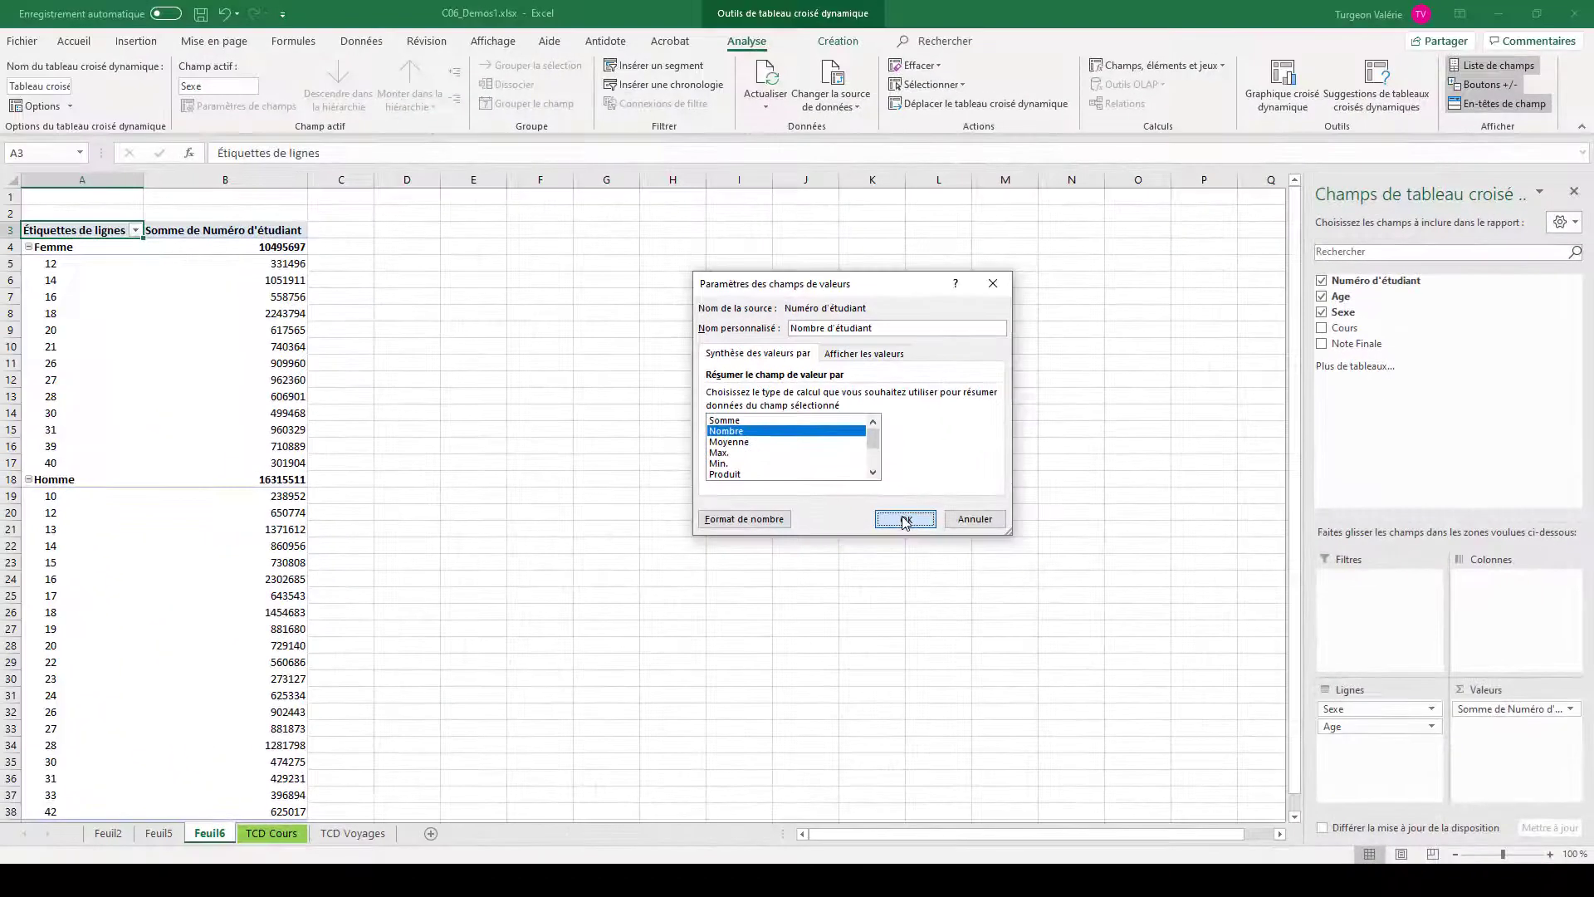
left_click(881, 505)
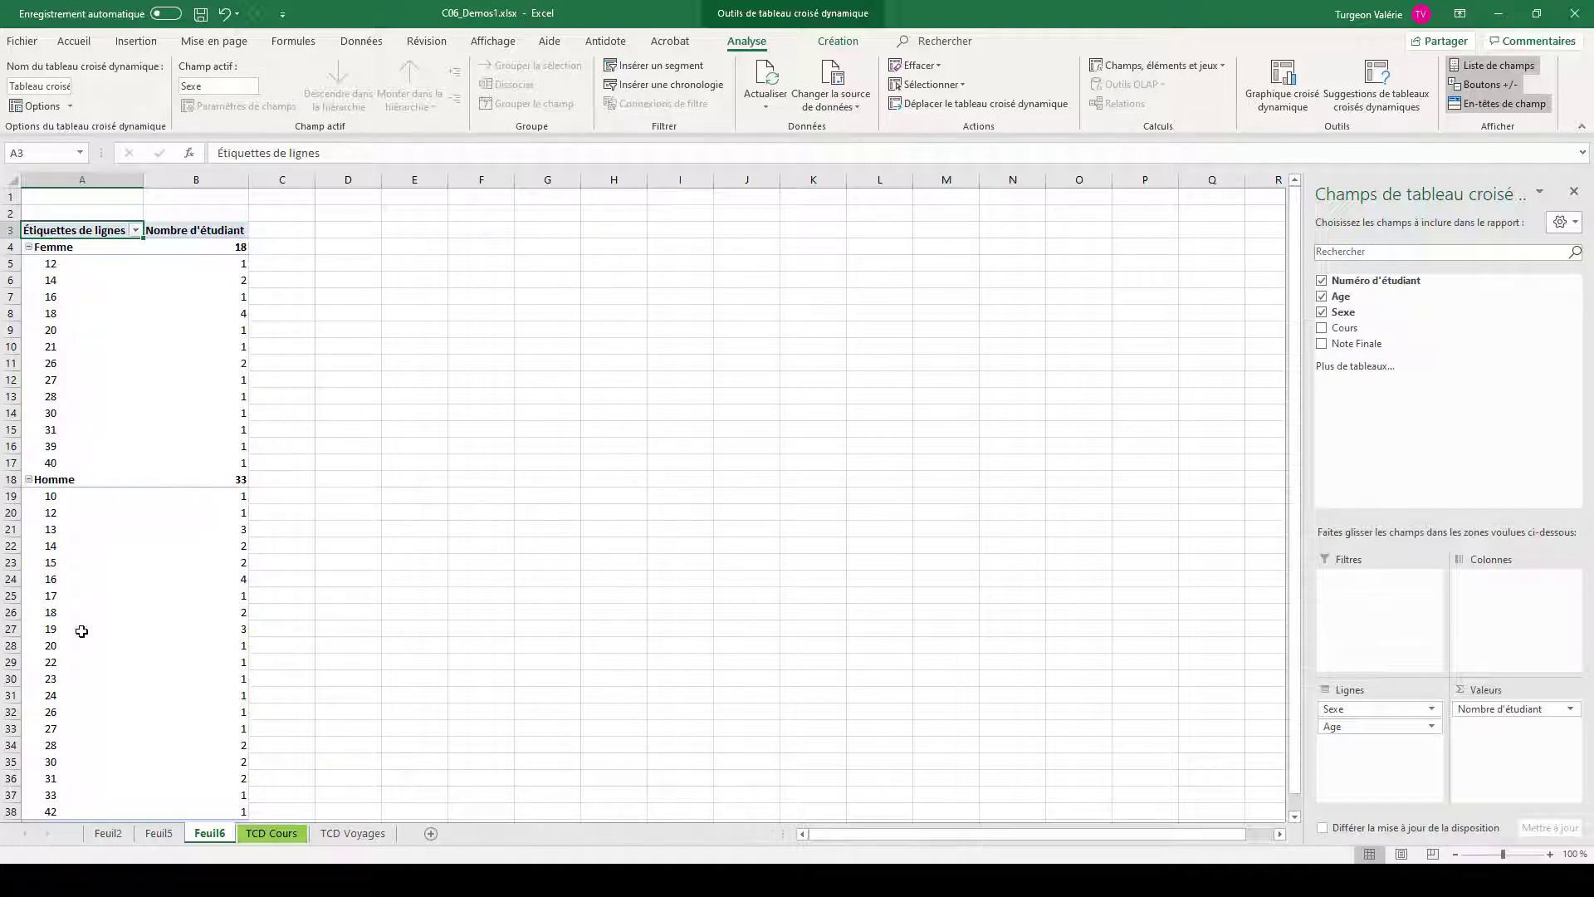
Check the Démo 3 example on the TCD Cours sheet and rename the row label header on Feuil6 to Sexe/Age
left_click(271, 835)
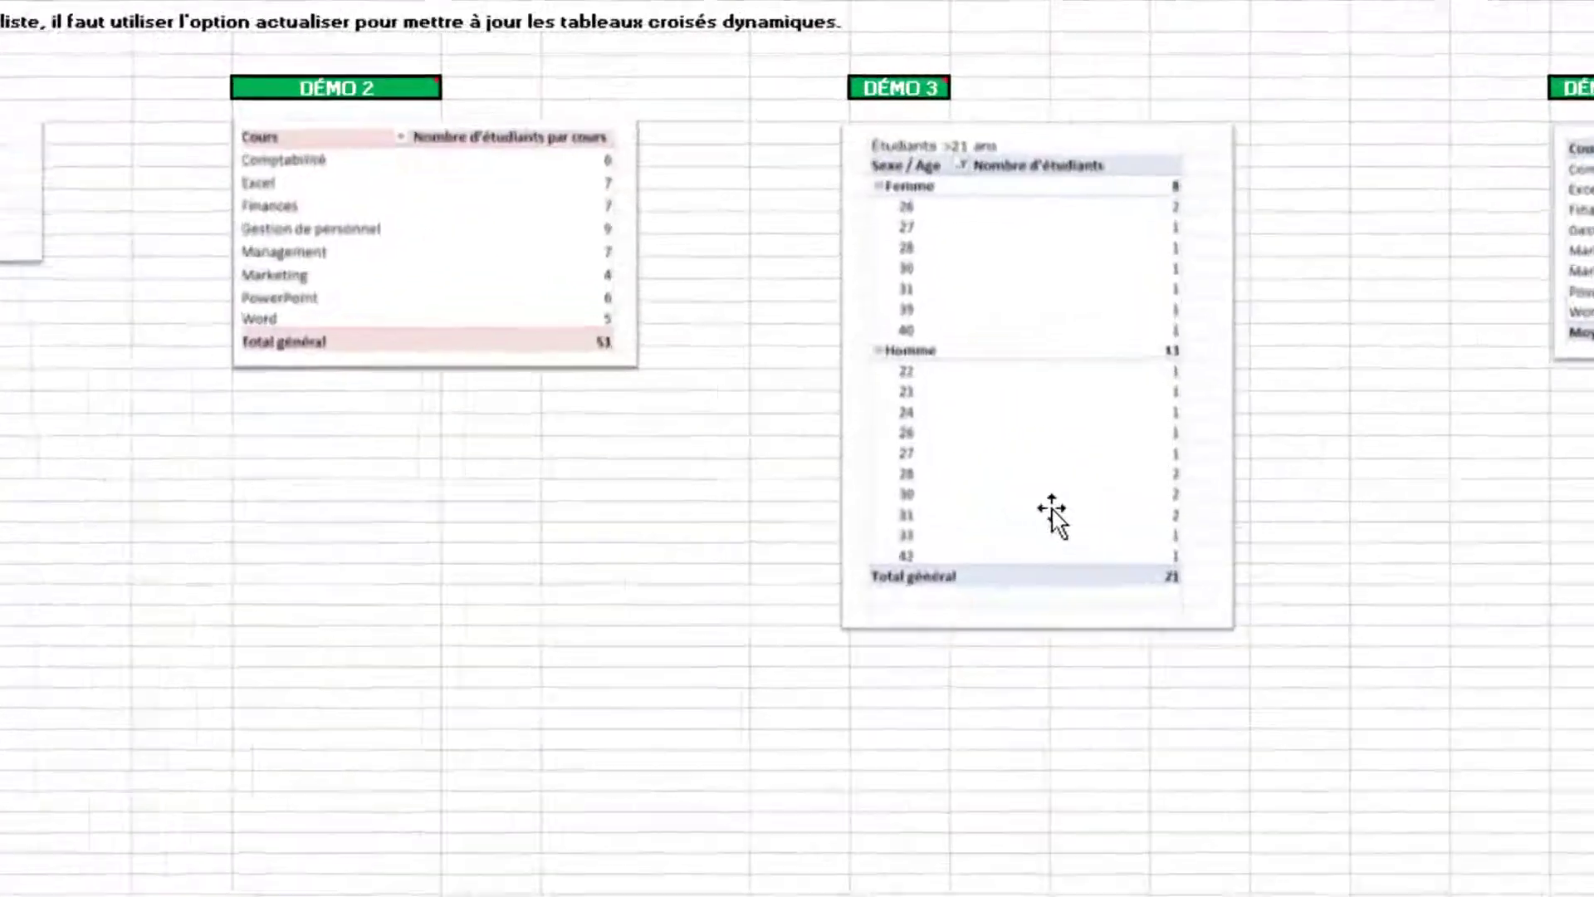
left_click(1052, 509)
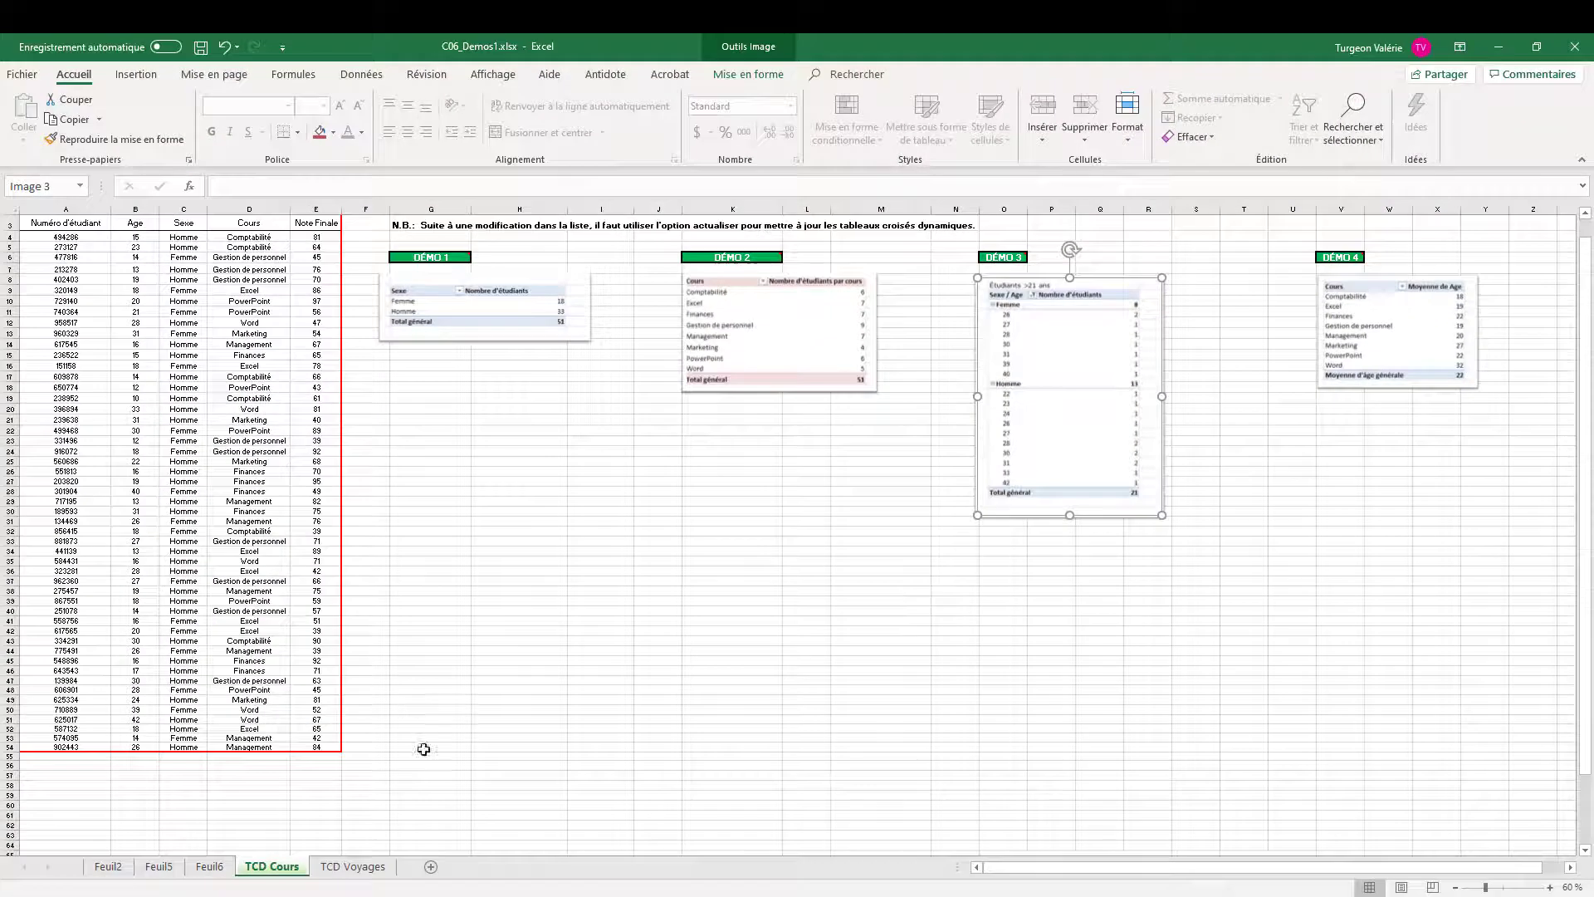
left_click(211, 869)
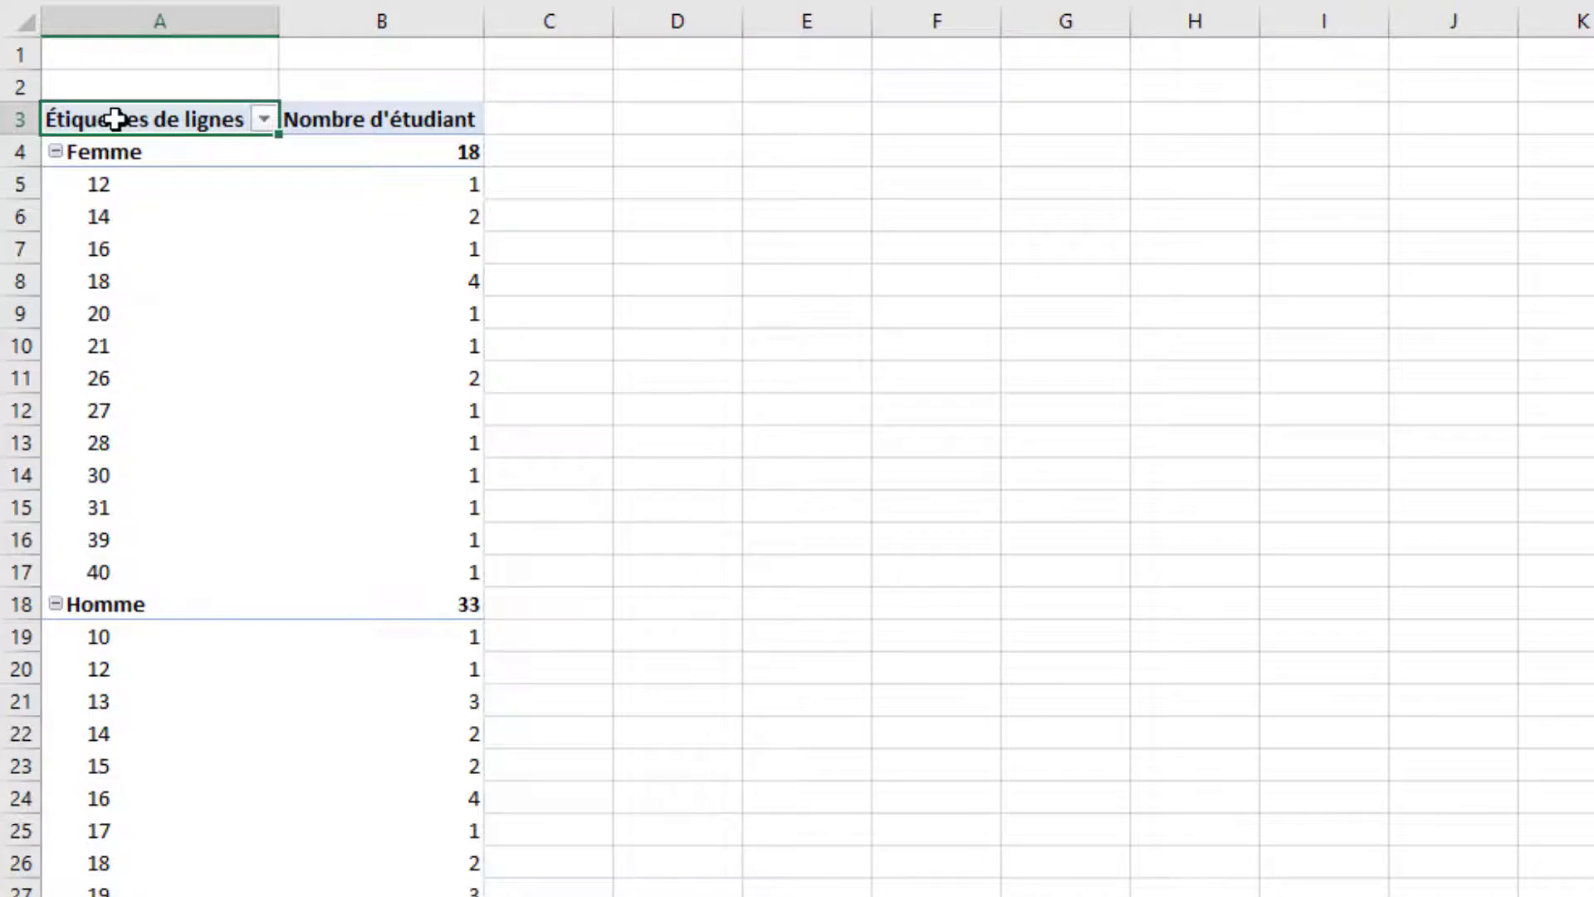
type("Sexem")
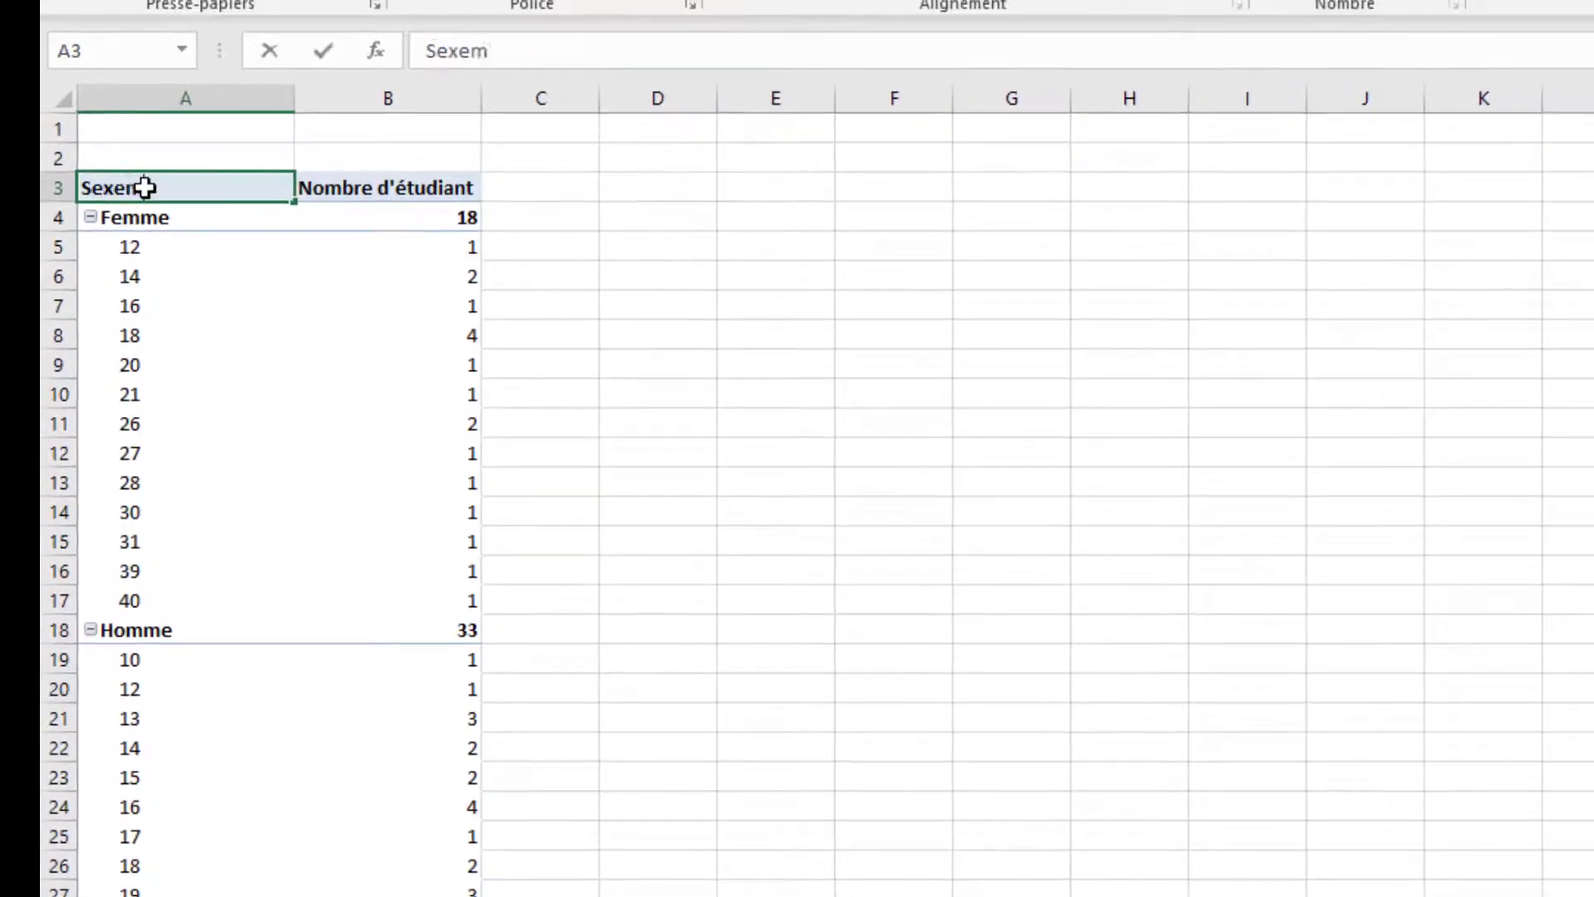
key("BackSpace")
type("1")
key("BackSpace")
type("/Age")
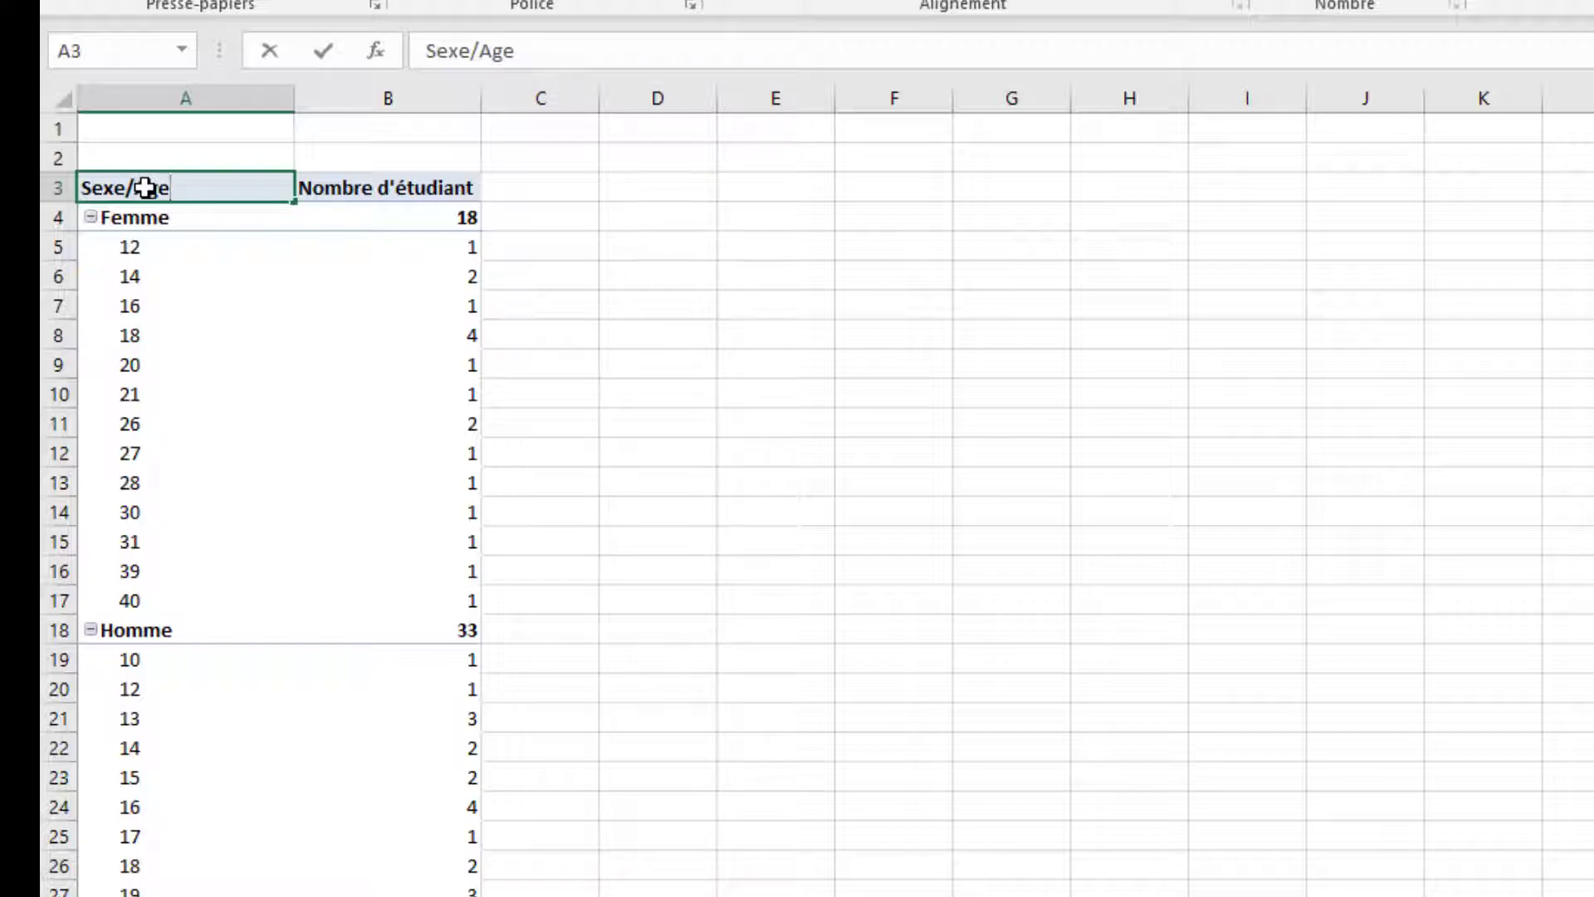
left_click(166, 301)
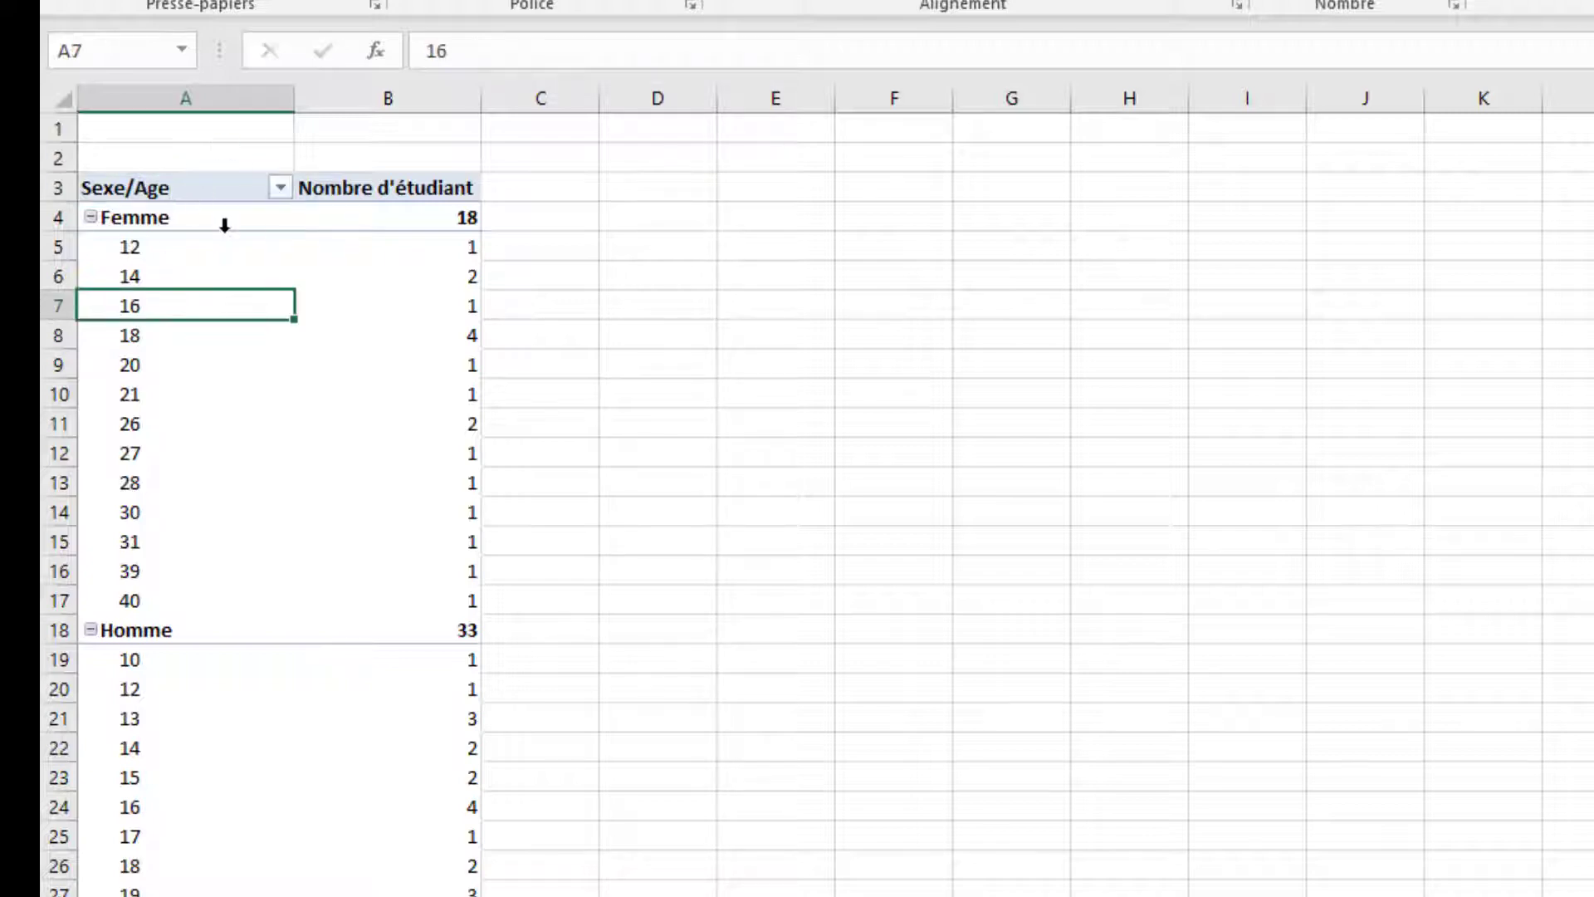
Apply a label filter to the Age field that keeps only ages greater than 21
left_click(282, 191)
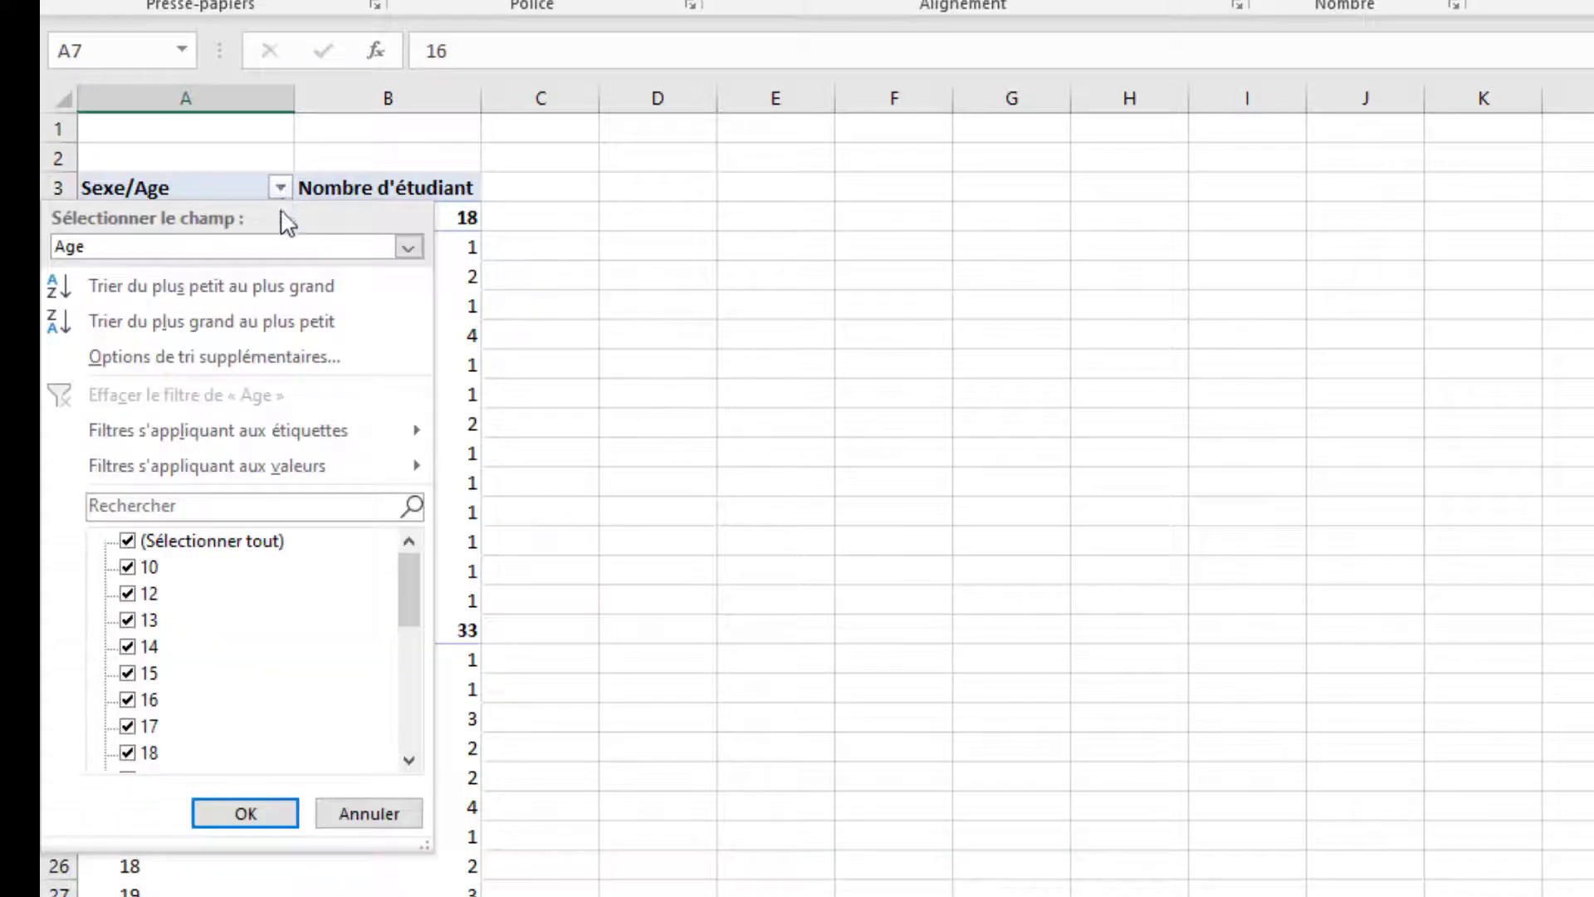
mouse_move(239, 435)
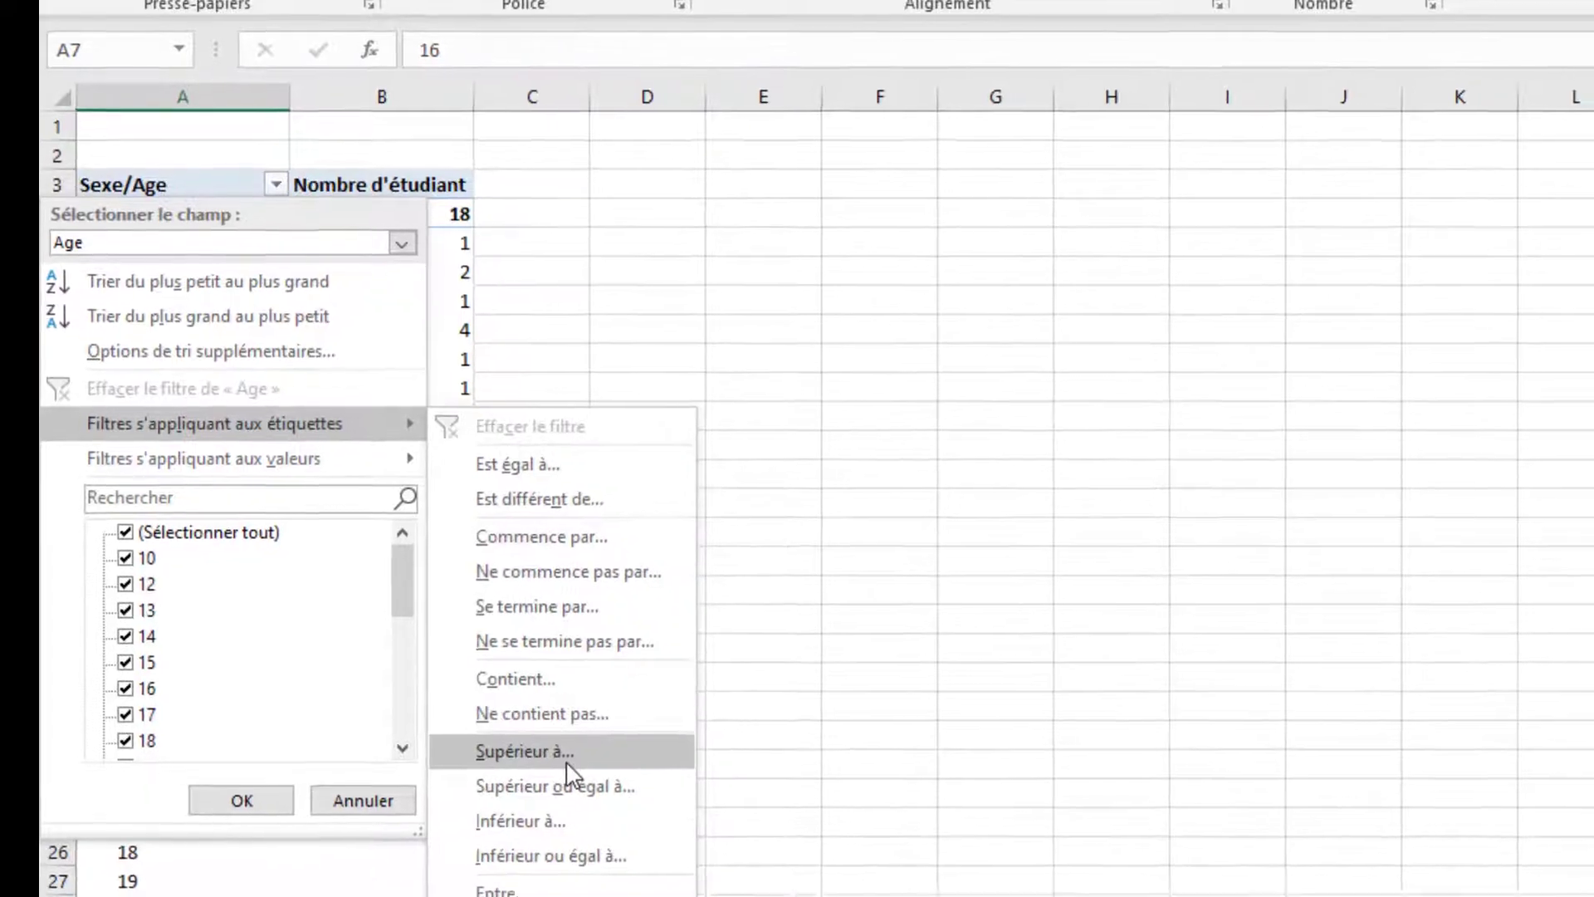
left_click(519, 761)
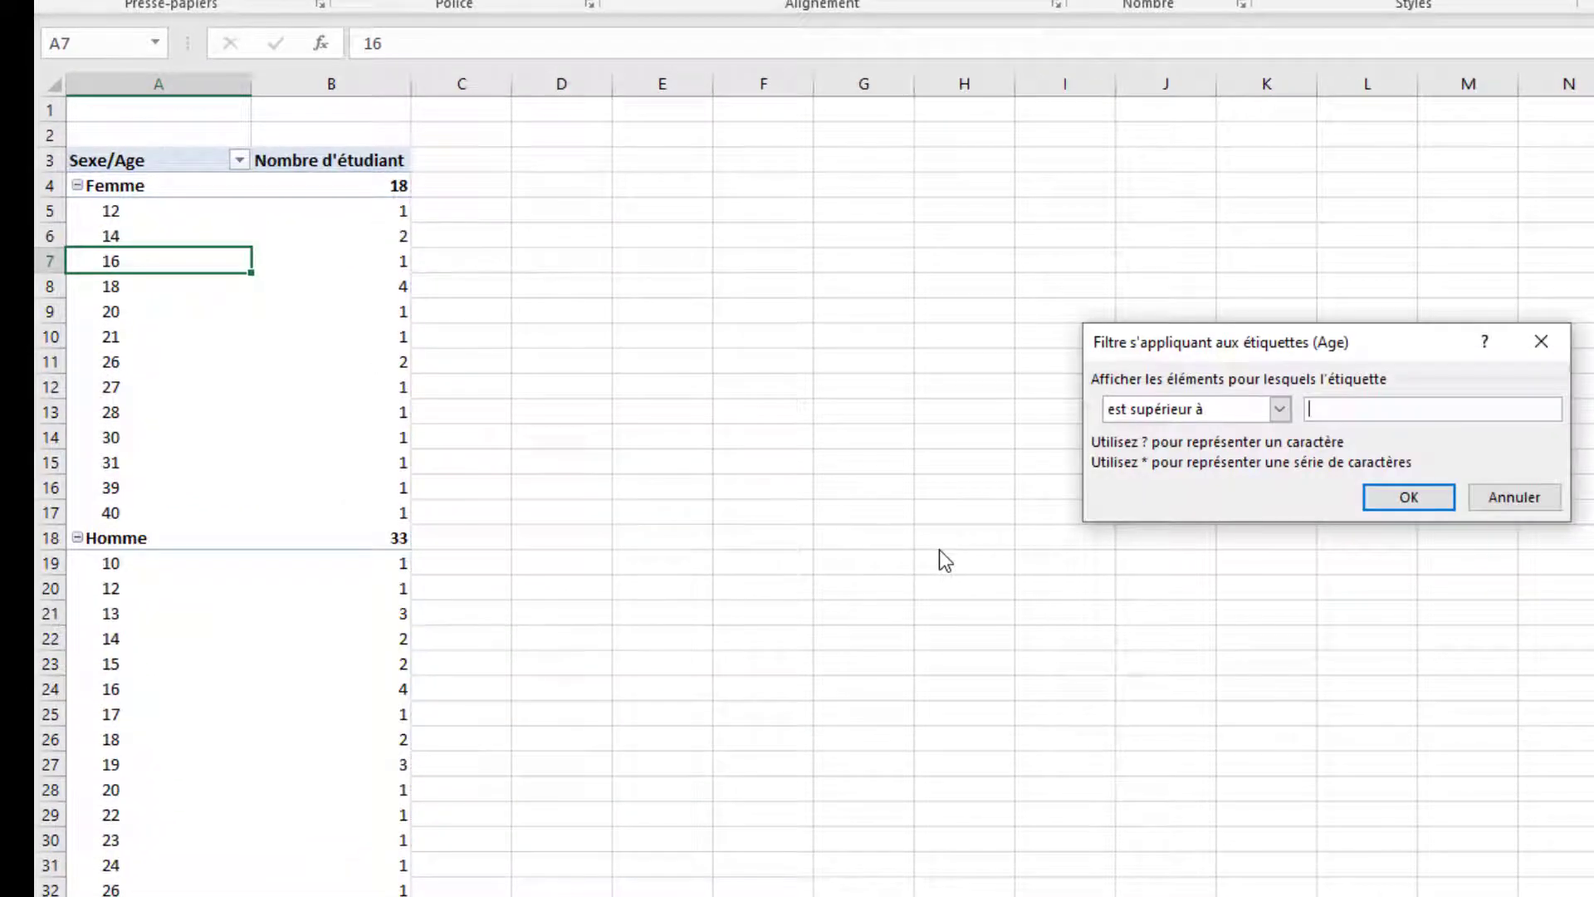
type("25")
key("Return")
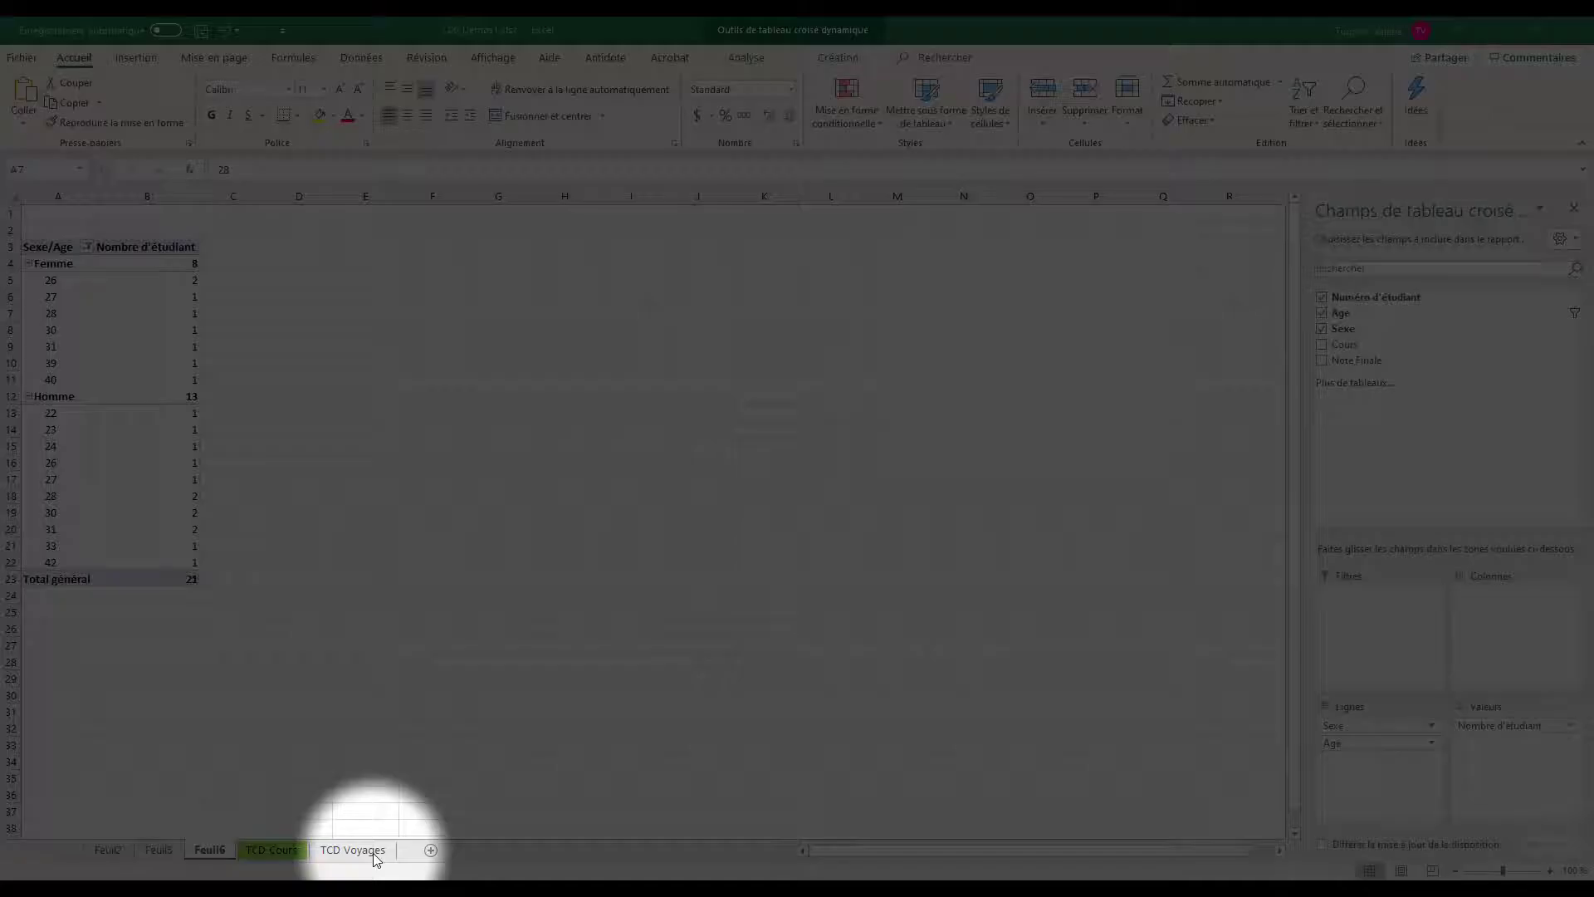
Create a second pivot table on a new worksheet from the trip list on the TCD Voyages sheet
left_click(373, 854)
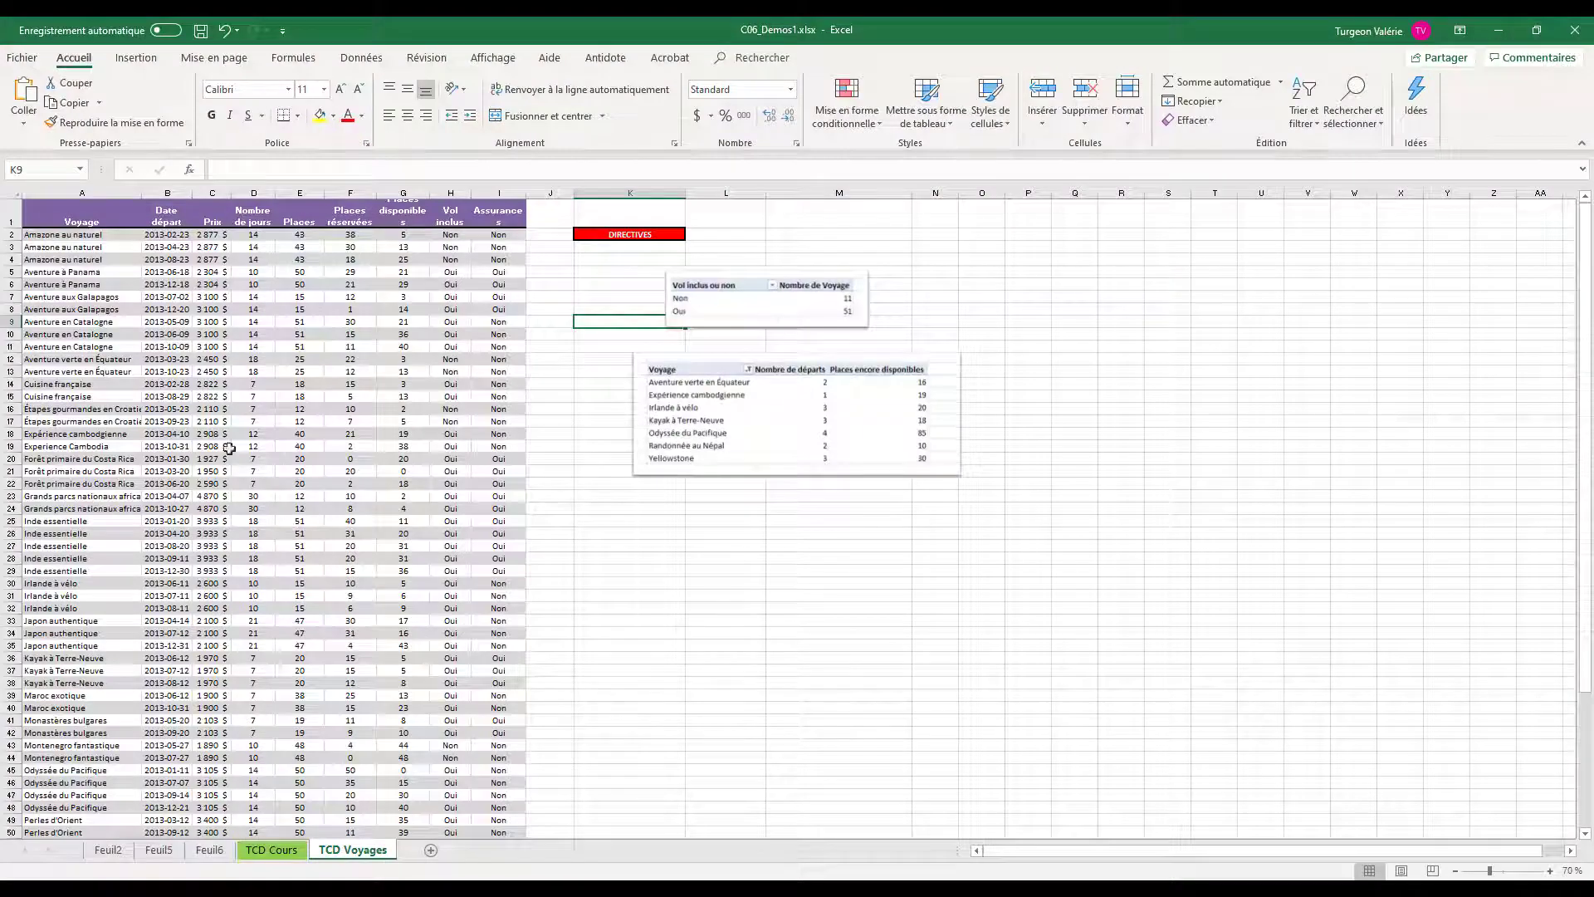
left_click(114, 342)
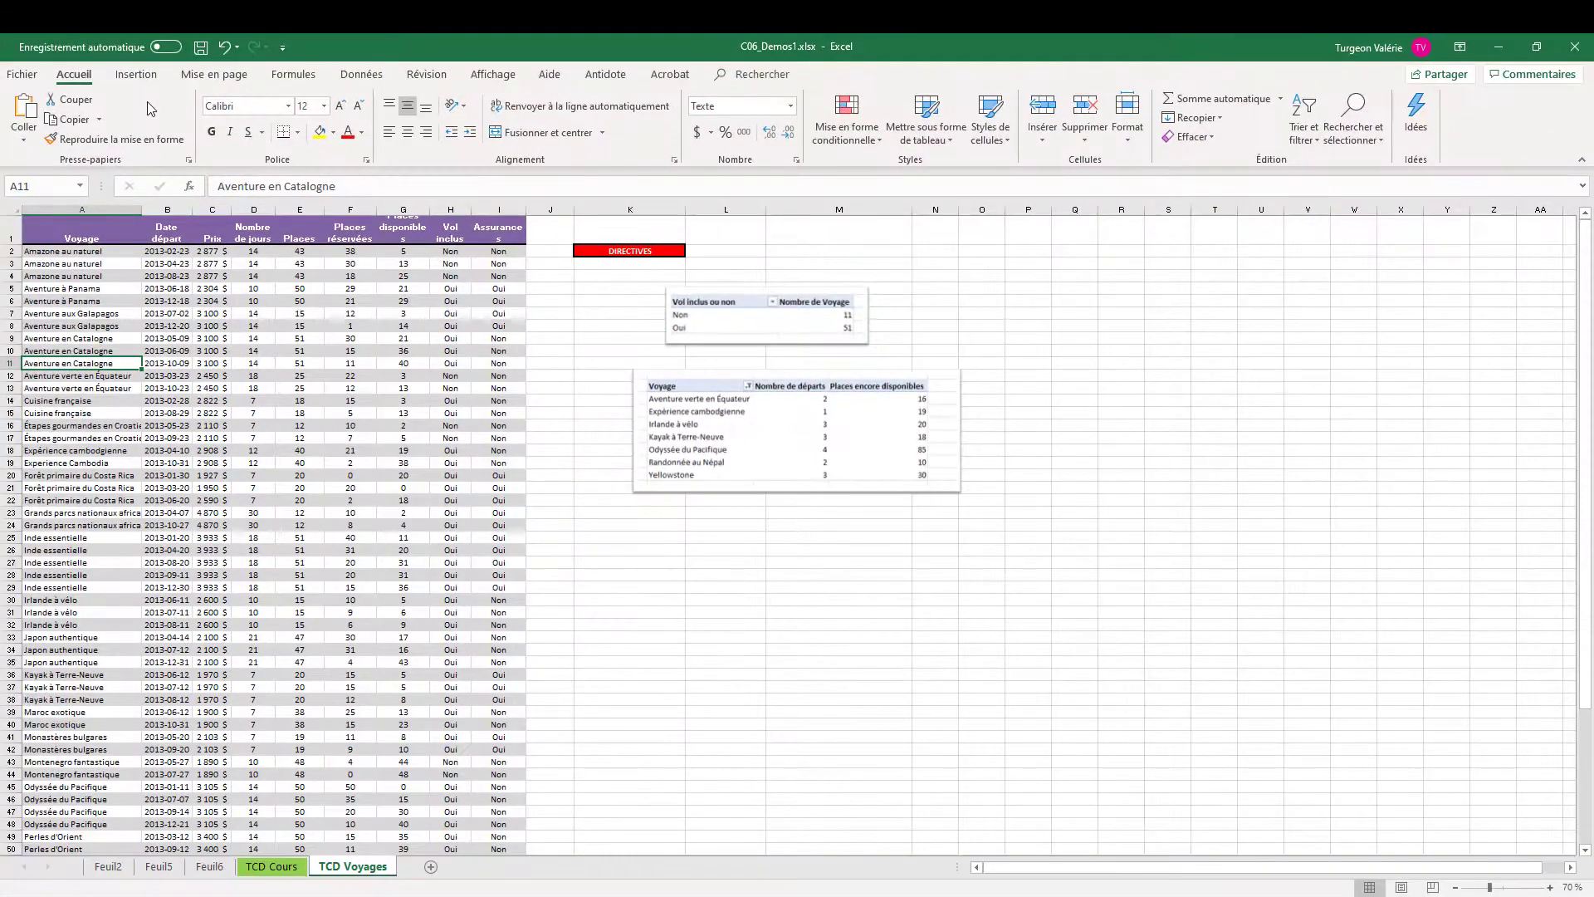
left_click(135, 74)
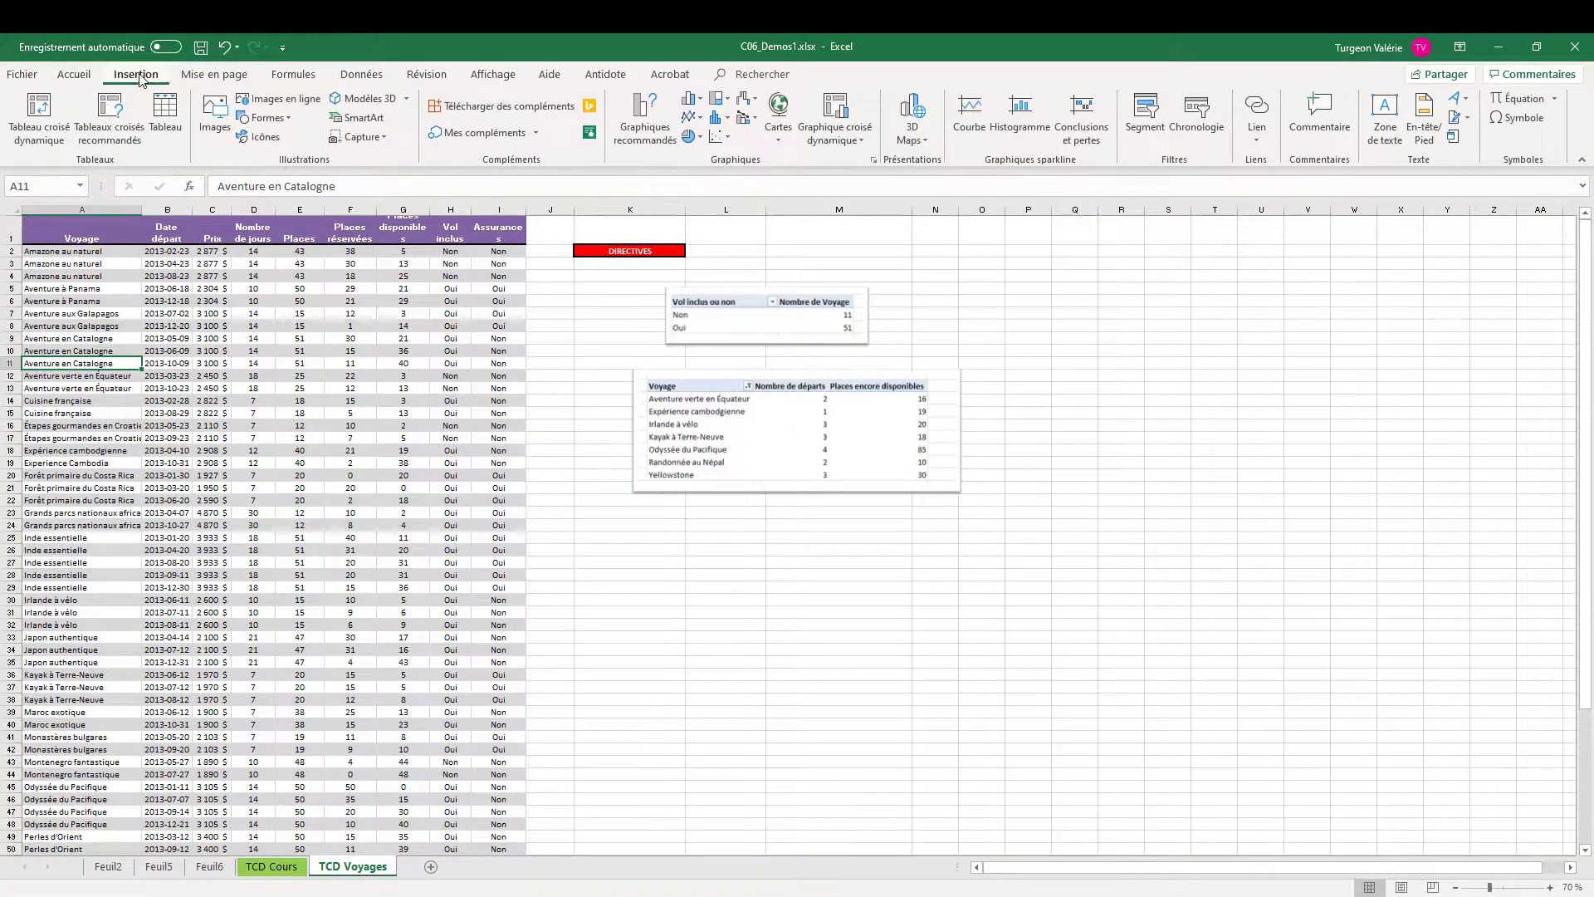
left_click(21, 116)
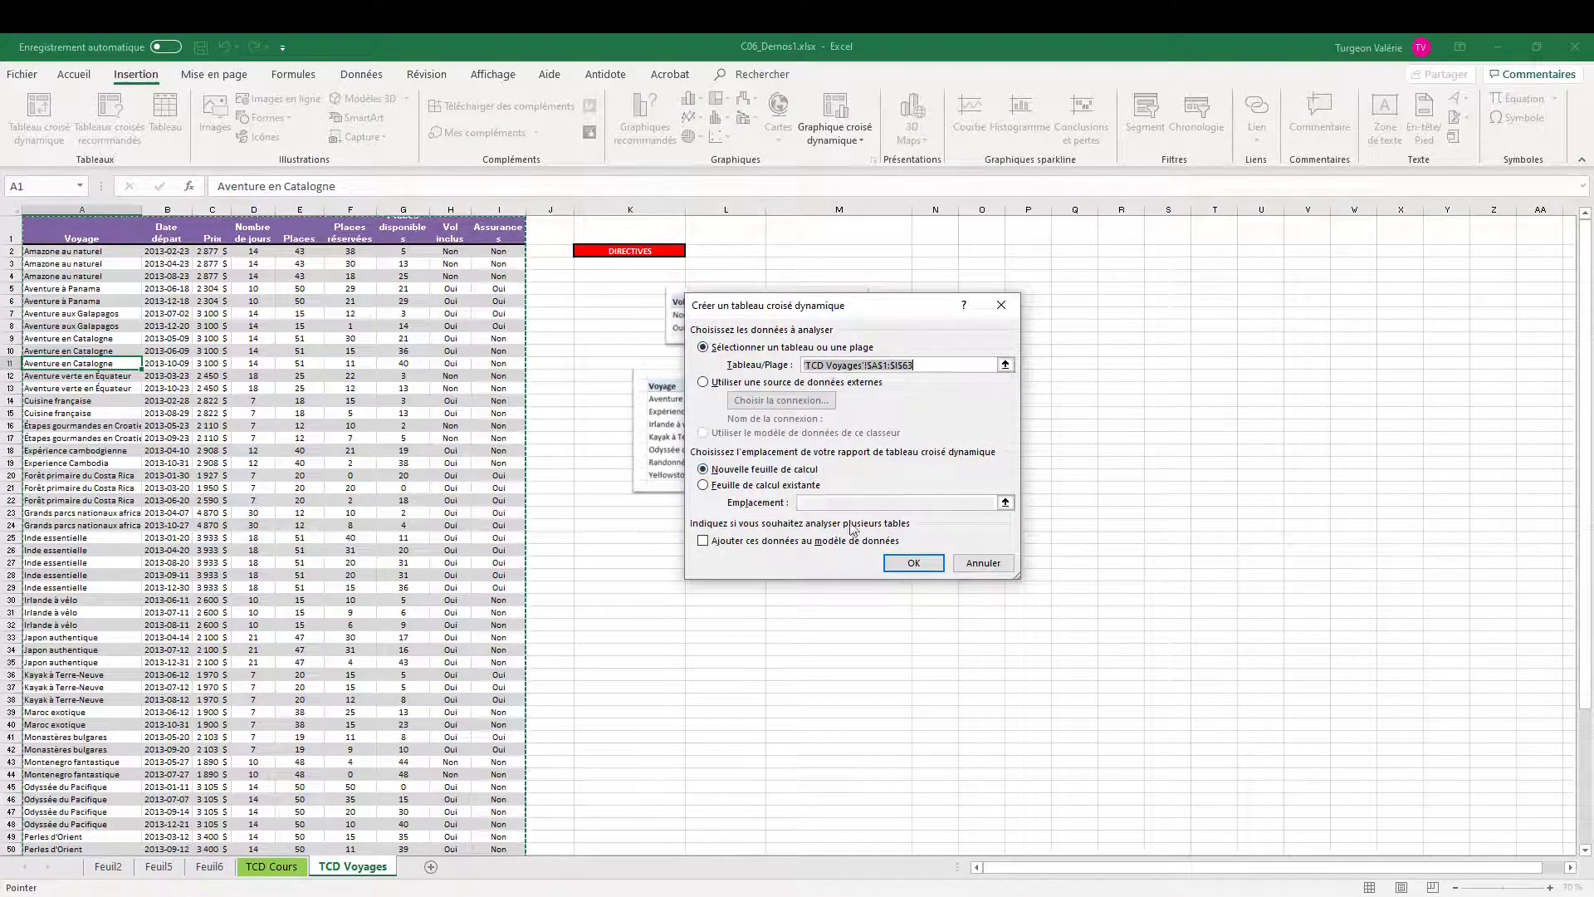
left_click(912, 562)
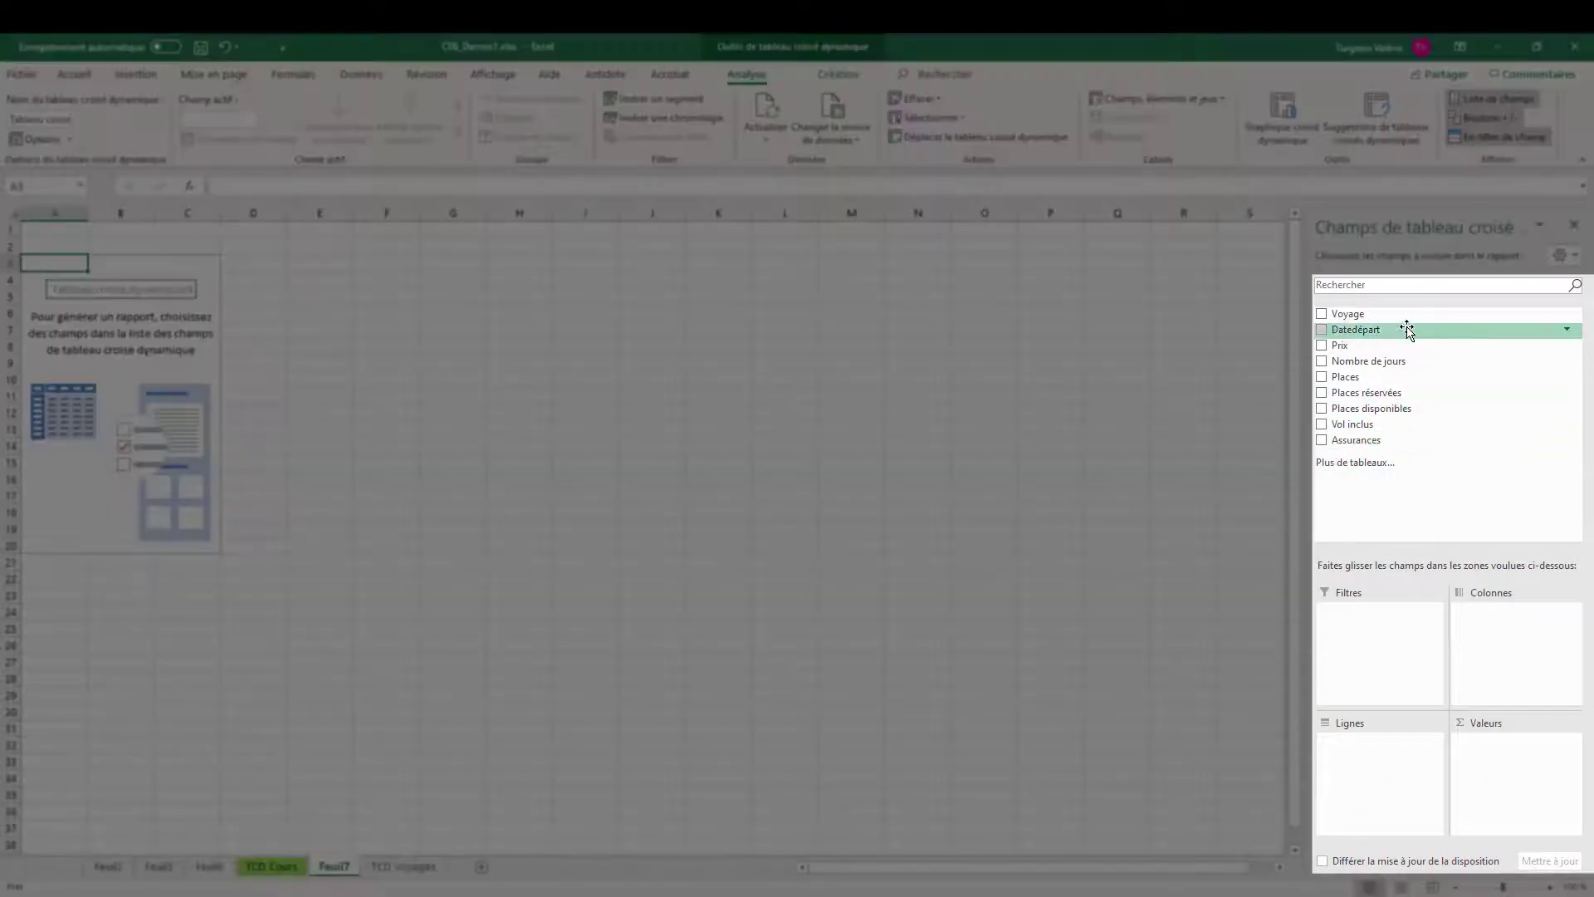
Place Voyage as the row field, and add the count of Voyage and the sum of Places disponibles as values
left_click_drag(1406, 314, 1366, 761)
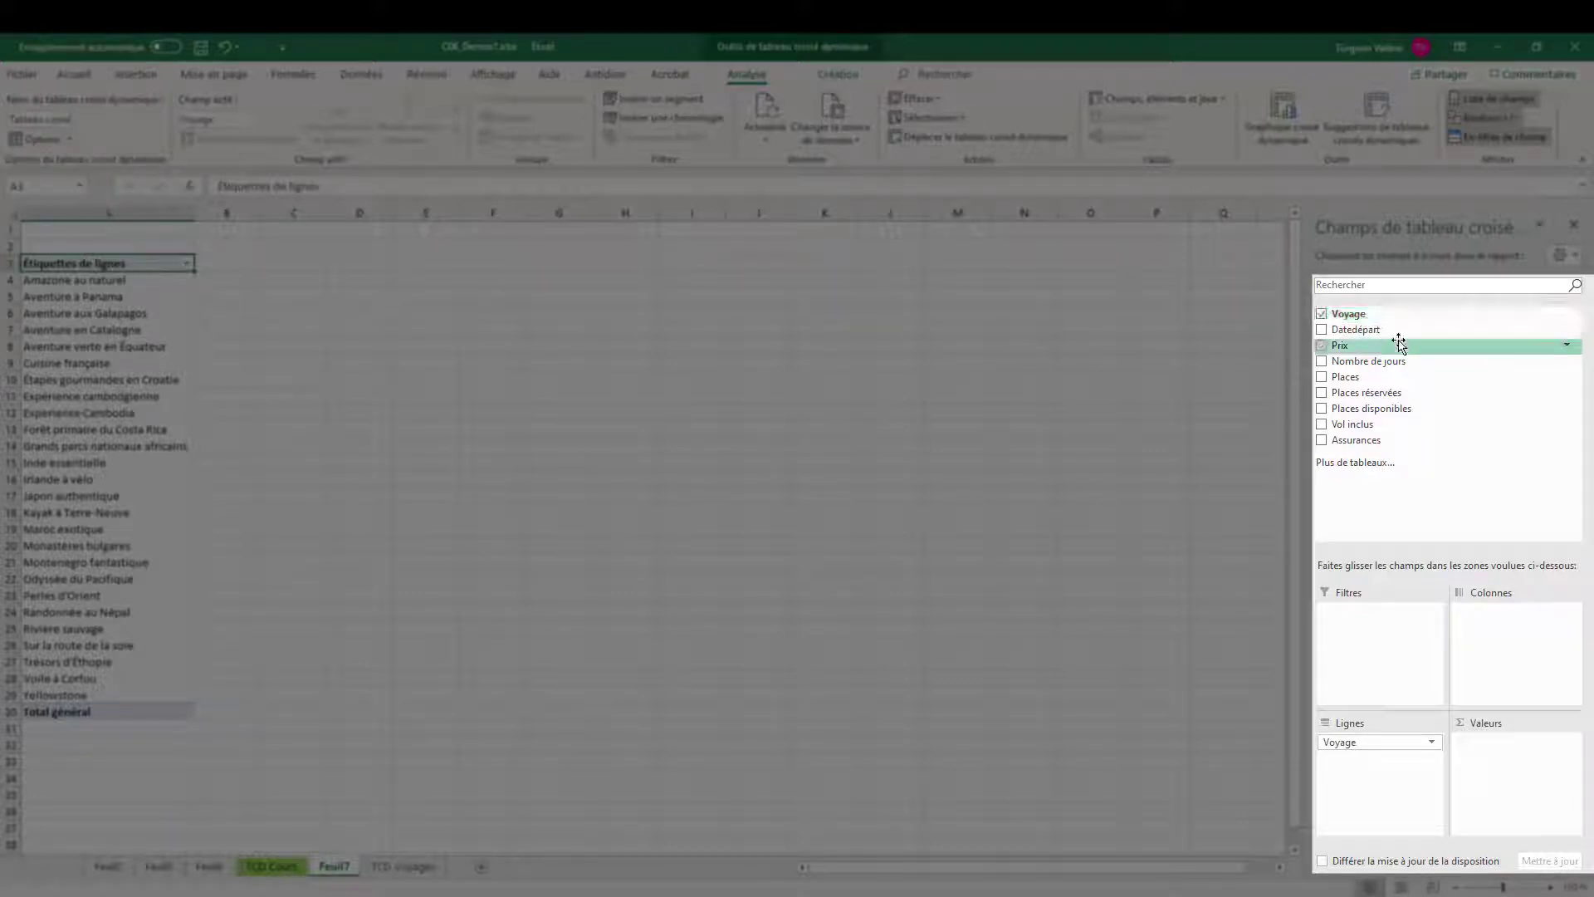
left_click_drag(1410, 315, 1492, 751)
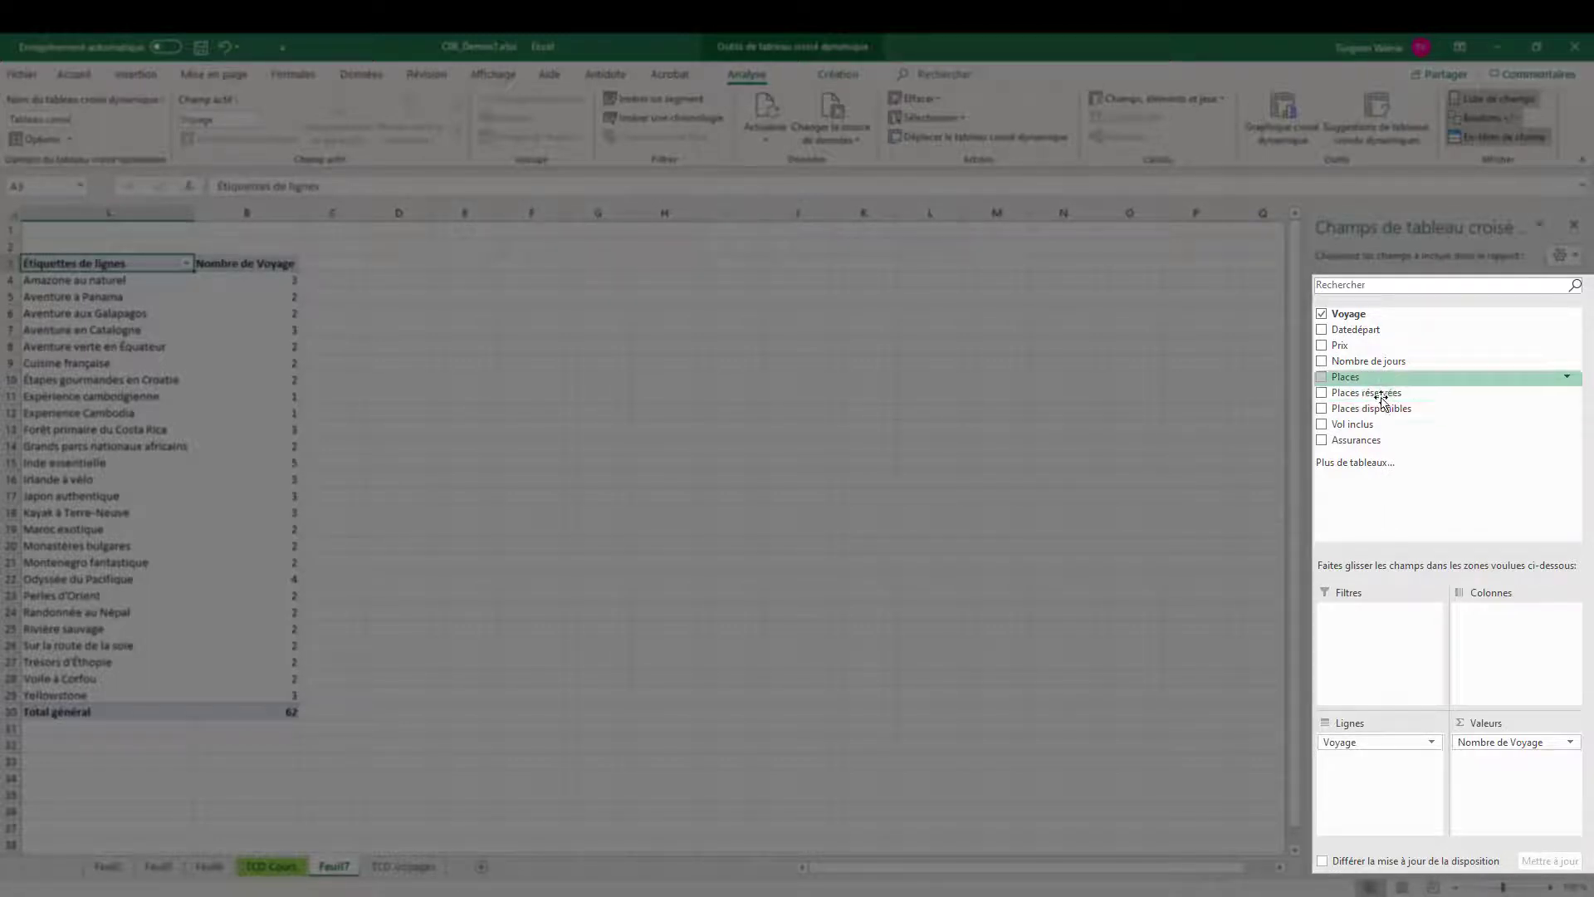
left_click_drag(1395, 408, 1493, 769)
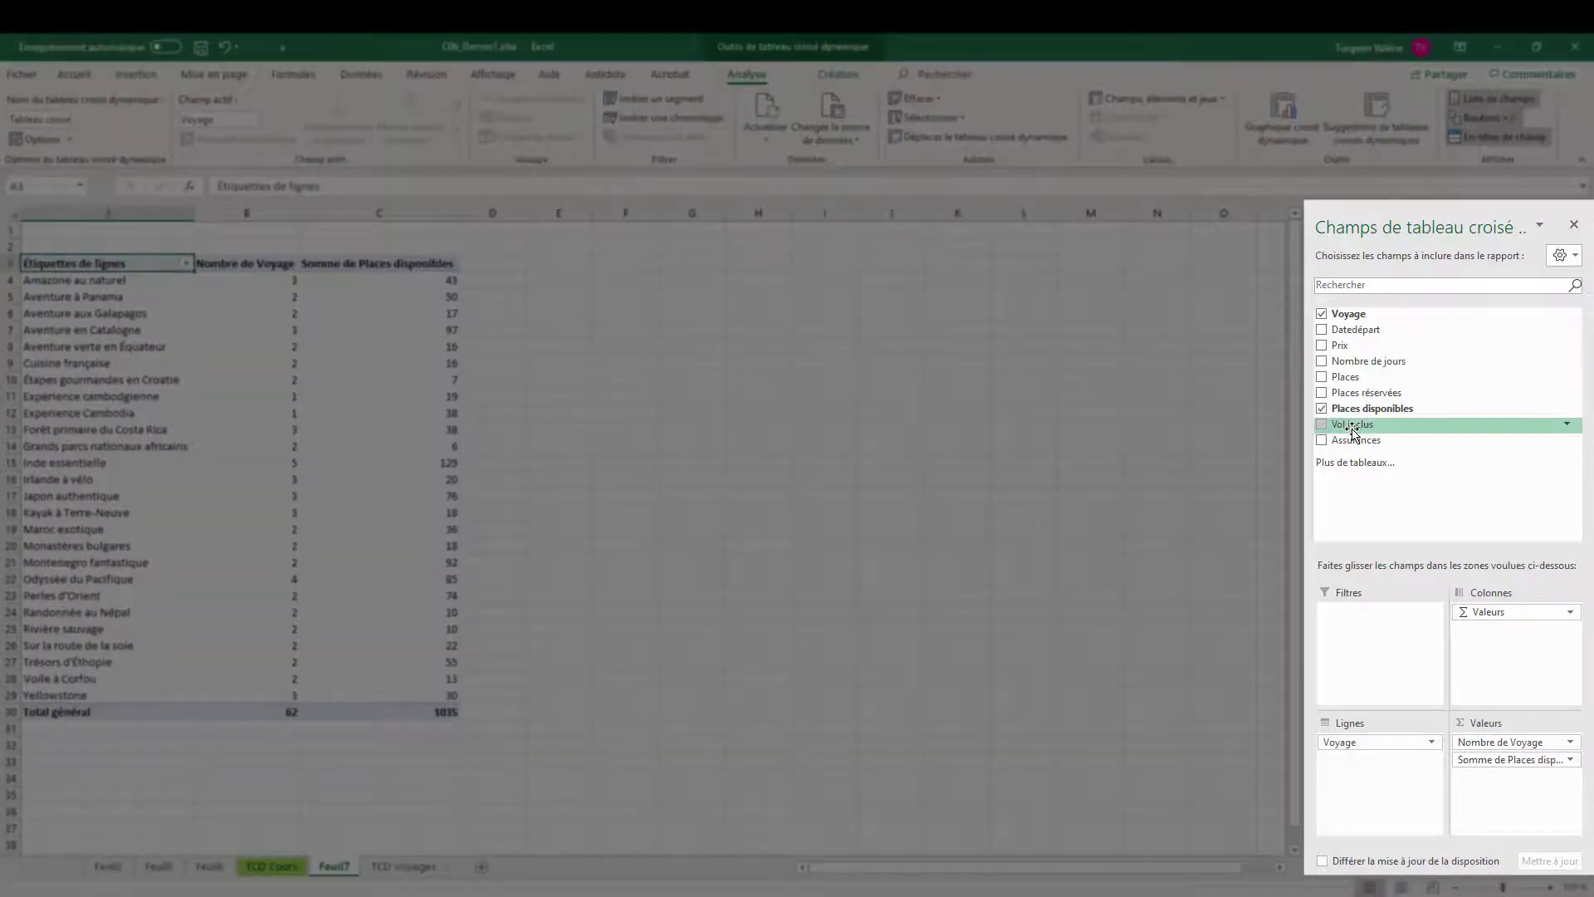
Add Vol inclus as a report filter and filter the trips by it, trying Non before settling on Oui
left_click_drag(1354, 427, 1356, 611)
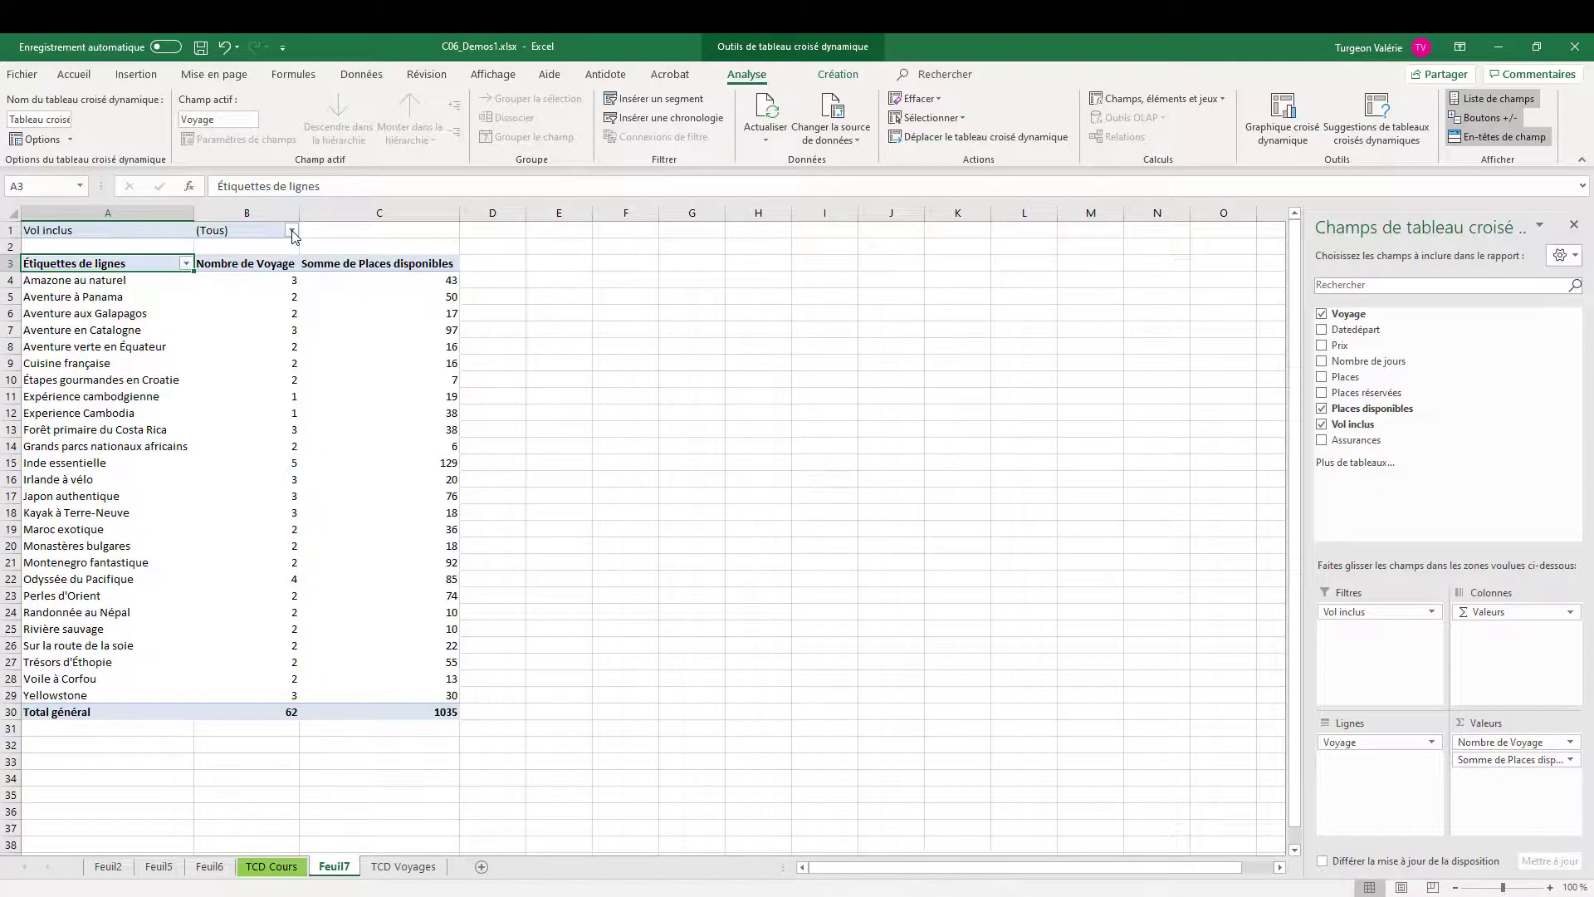
left_click(291, 232)
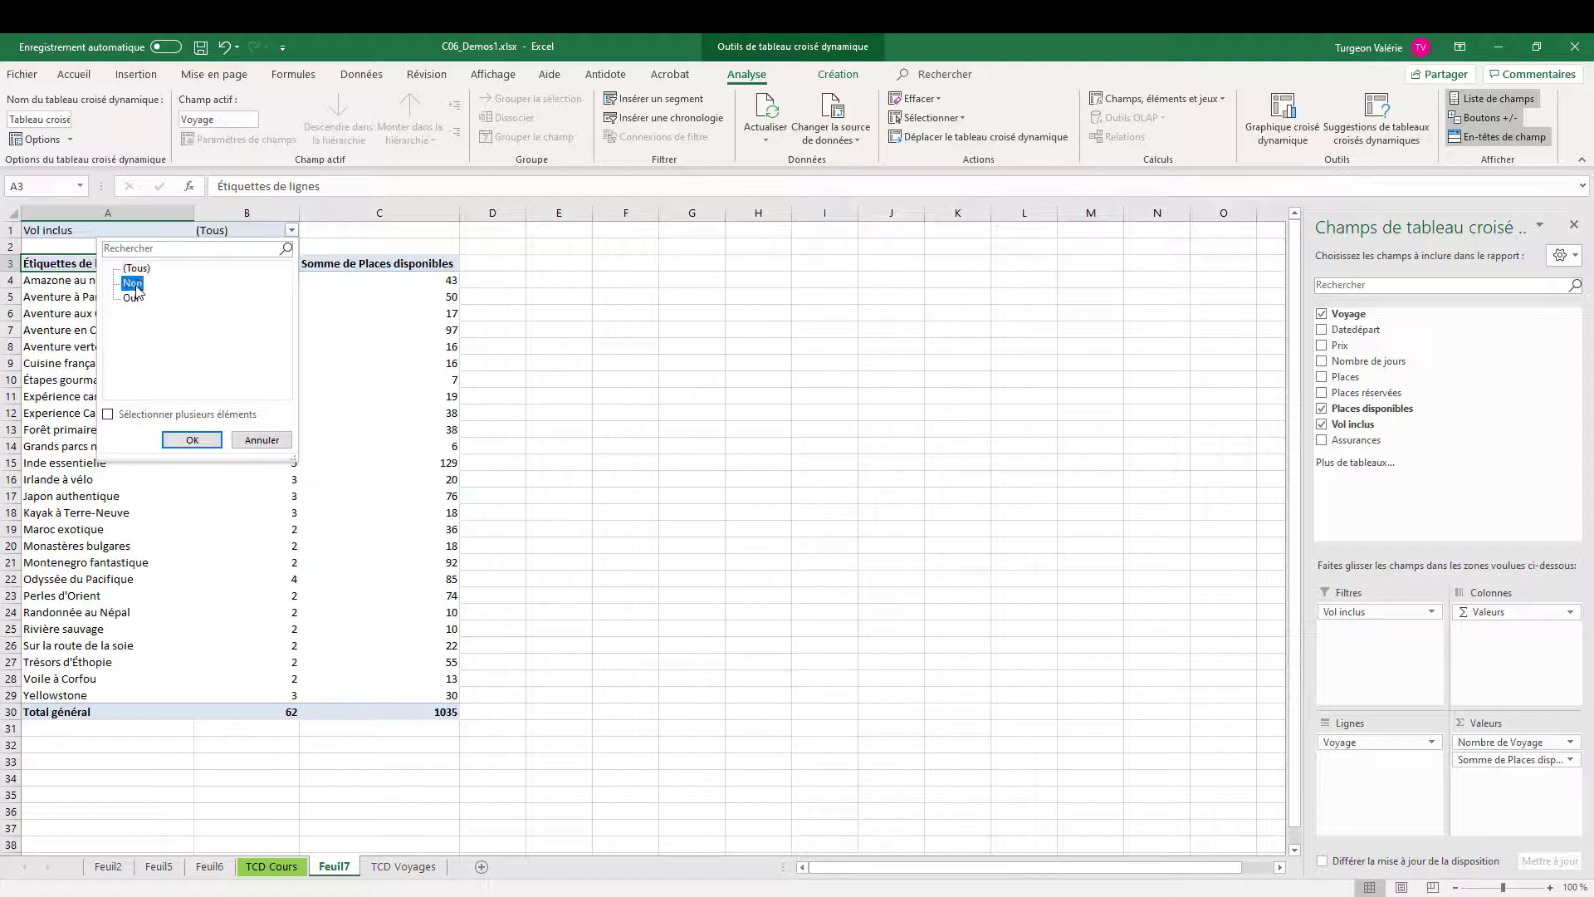
left_click(192, 440)
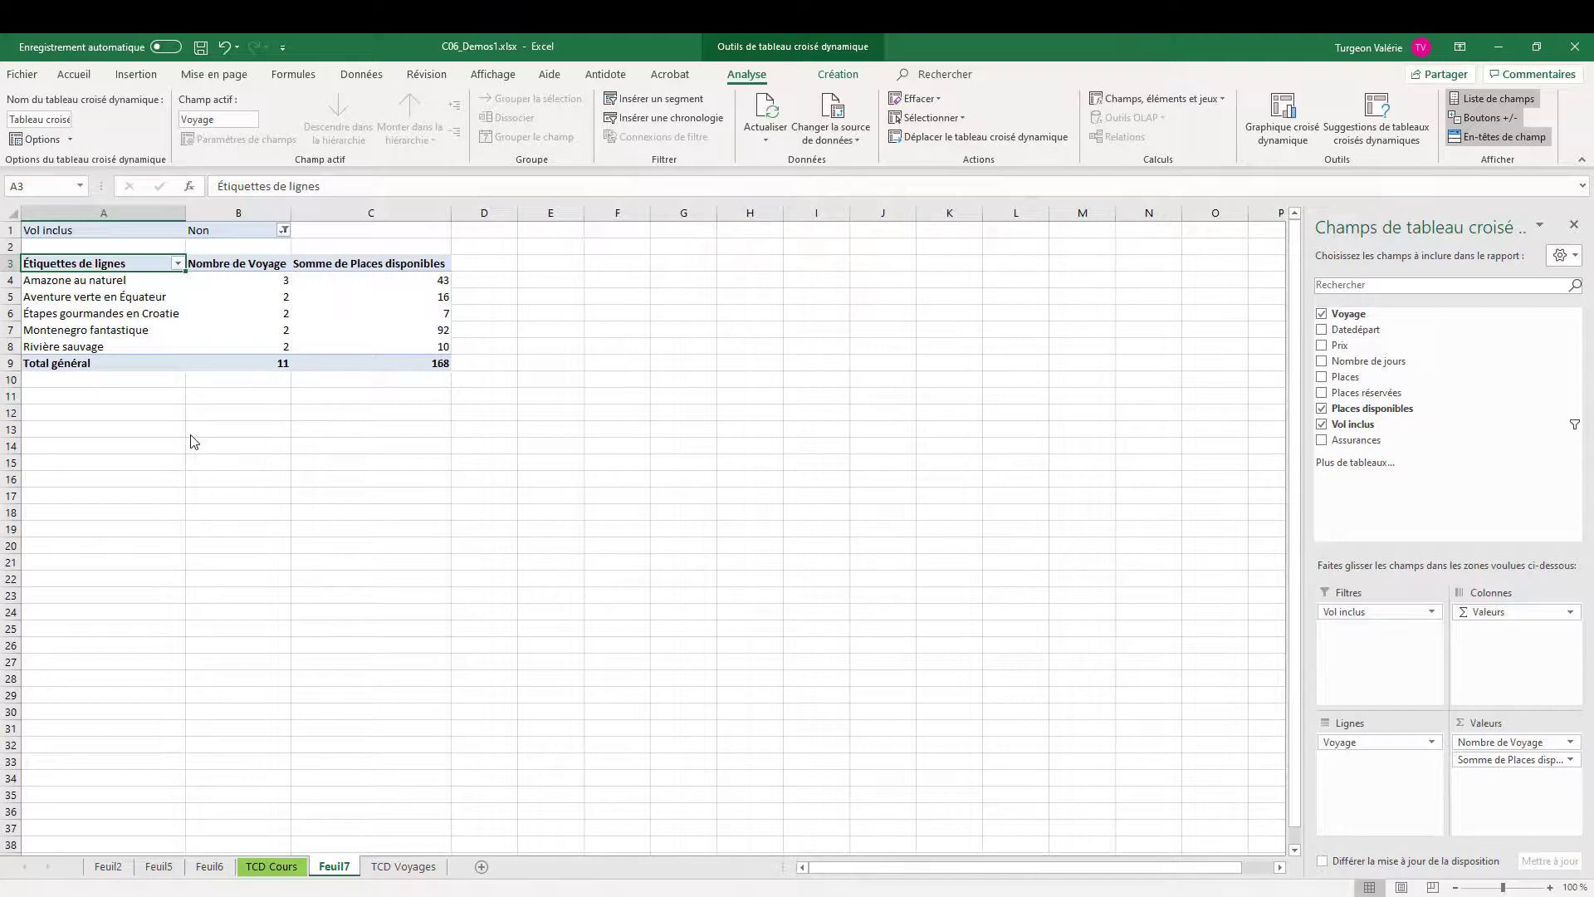
left_click(285, 232)
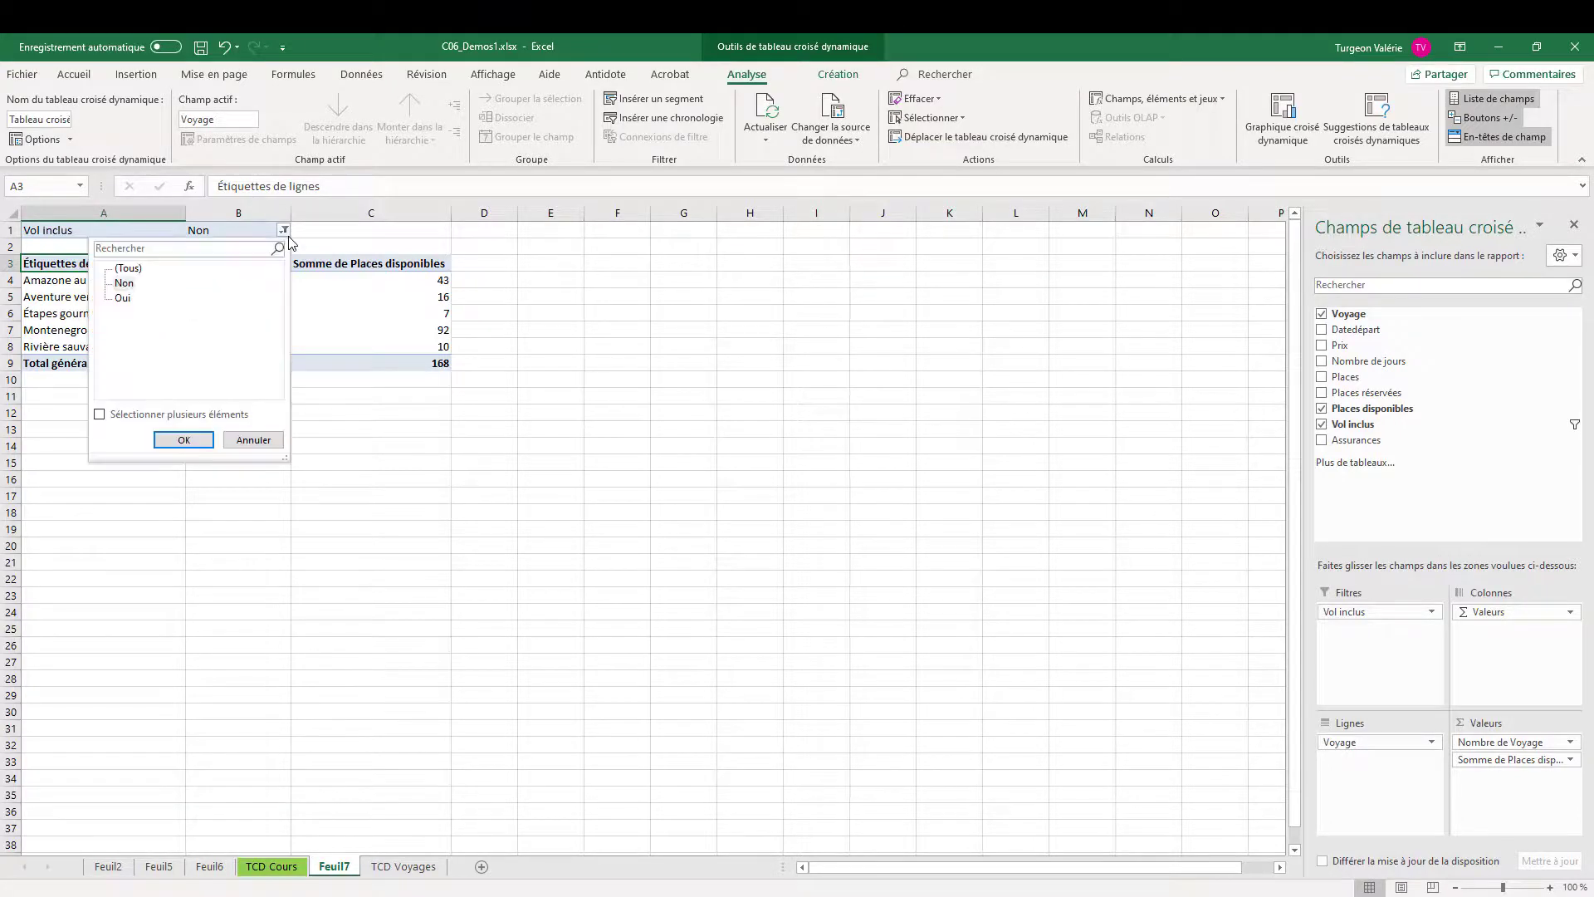
left_click(130, 302)
left_click(181, 440)
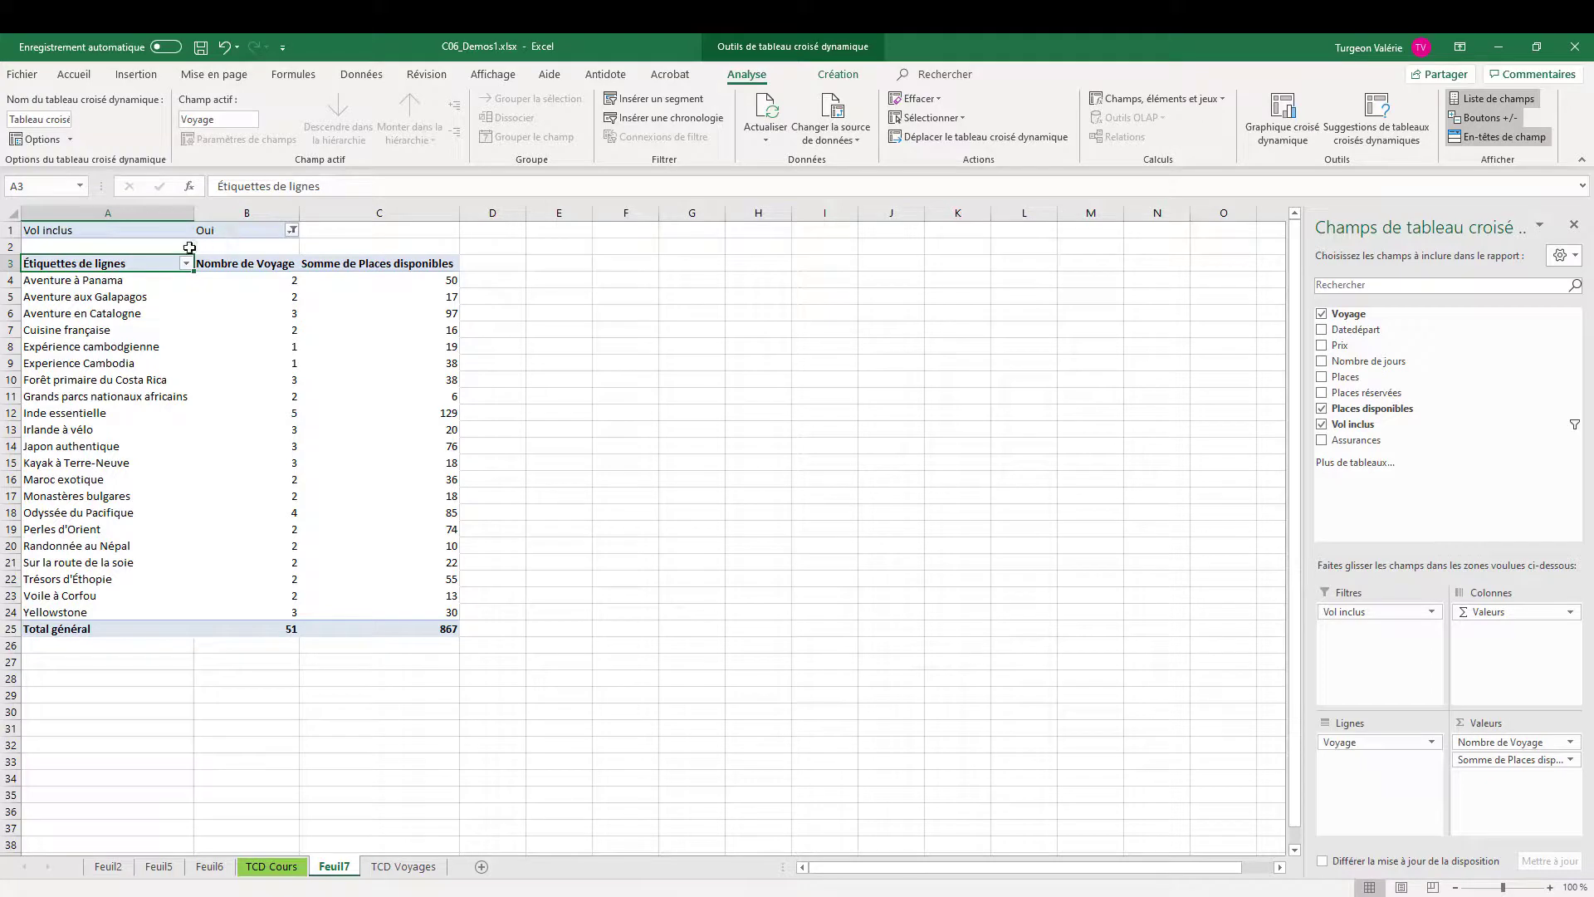
left_click(186, 264)
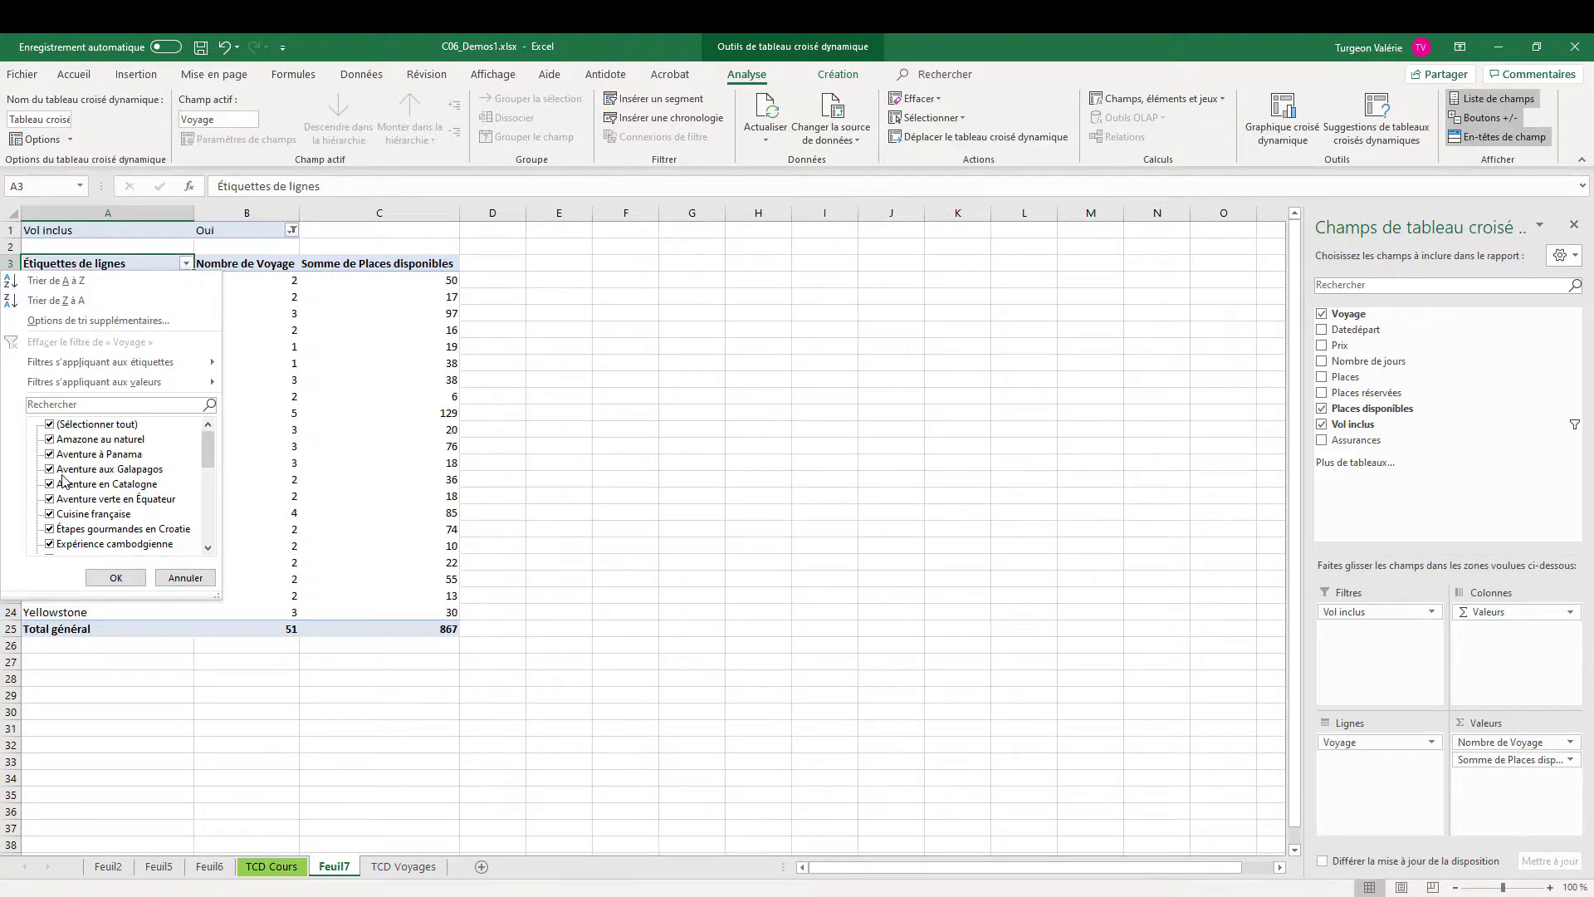
left_click(509, 468)
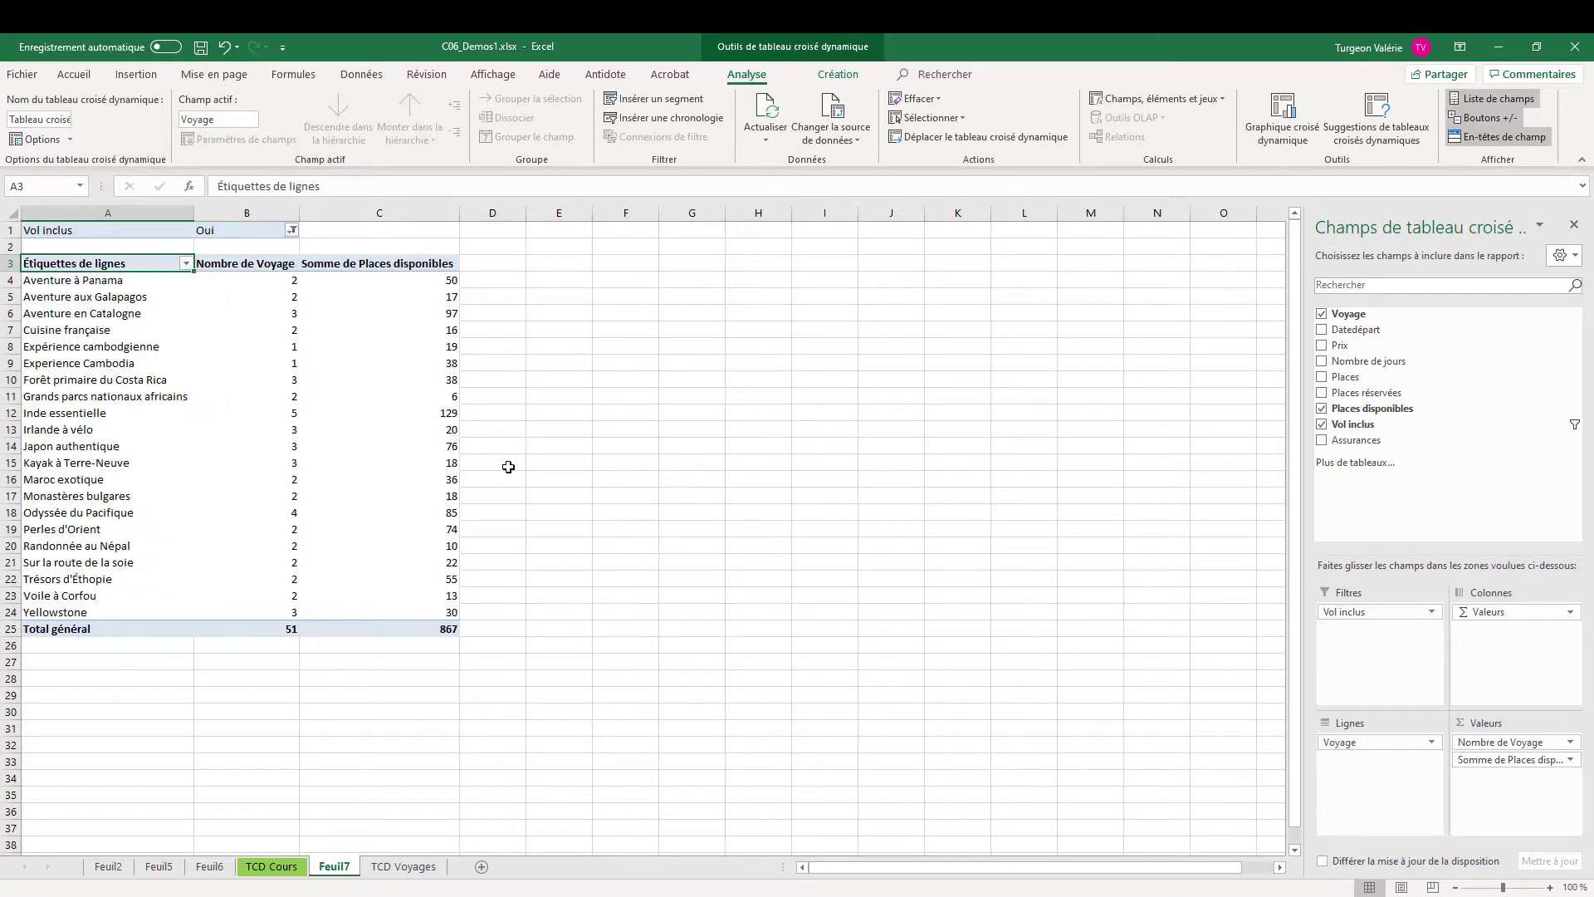